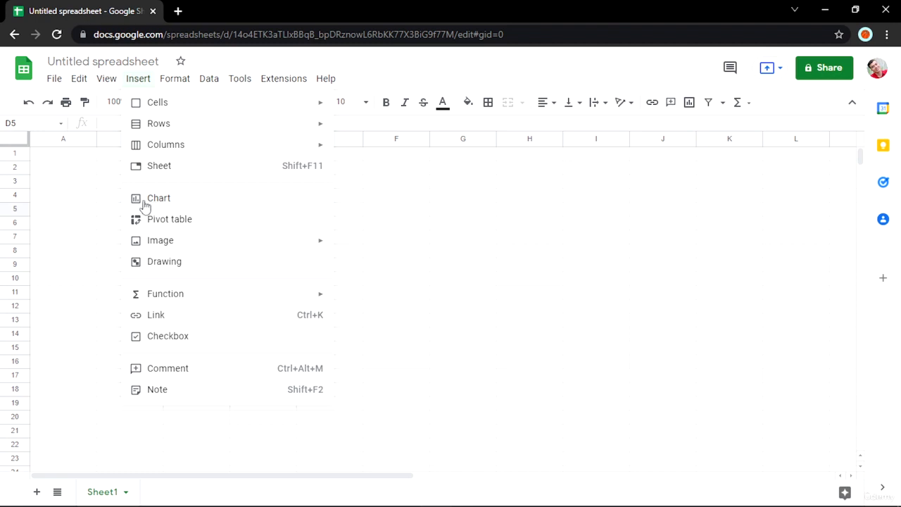
# - Enter the column headers Month, Spend and Income in cells A1, B1 and C1
pyautogui.click(79, 161)
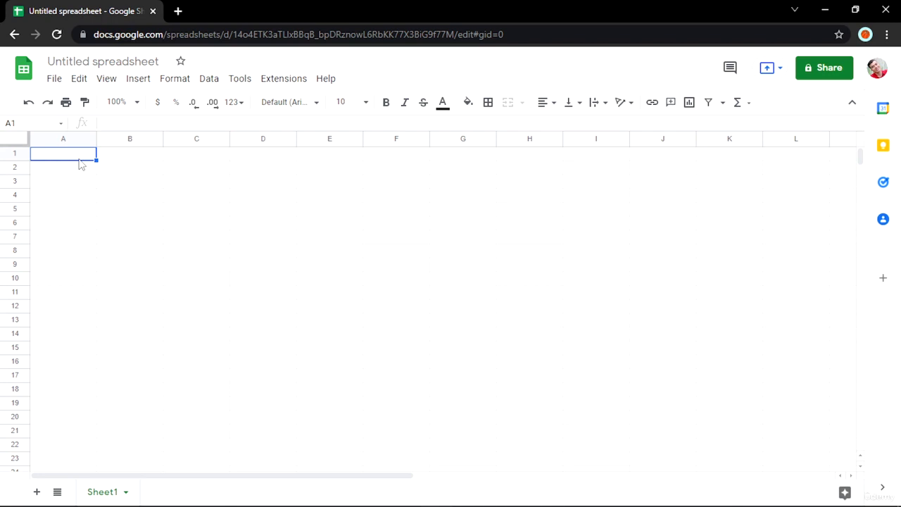
pyautogui.write('Month')
pyautogui.press('Tab')
pyautogui.write('Spend')
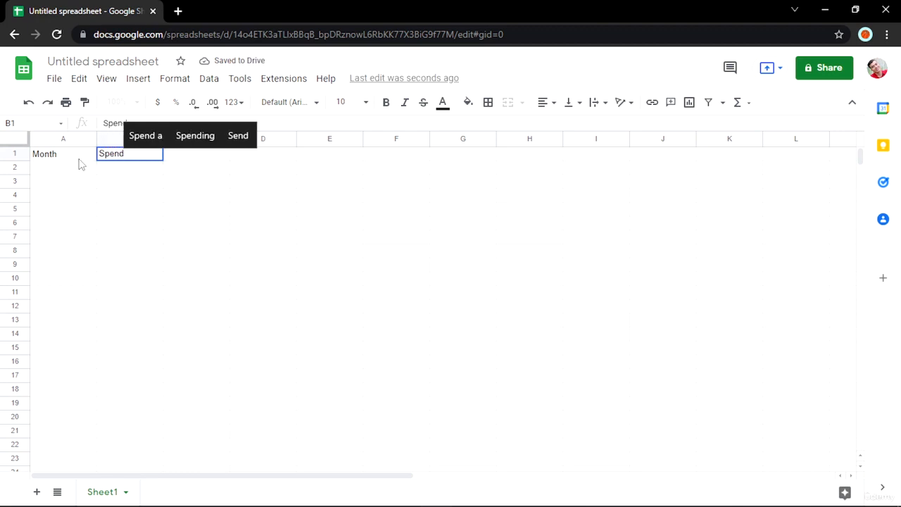
pyautogui.press('Return')
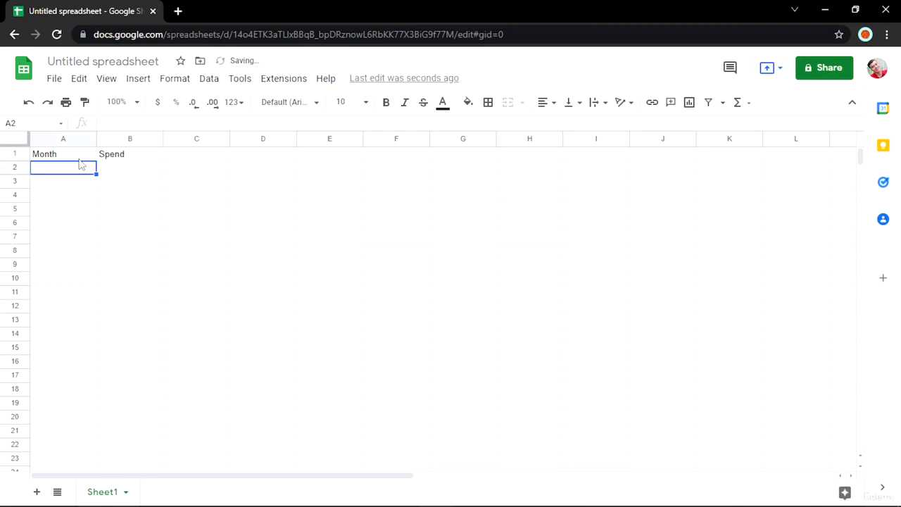
pyautogui.press('Right')
pyautogui.press('Right')
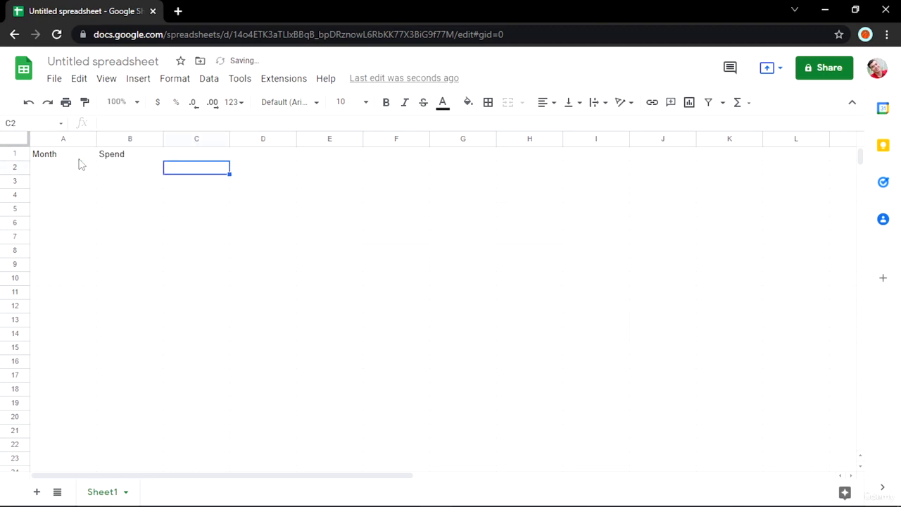
pyautogui.press('Up')
pyautogui.write('I')
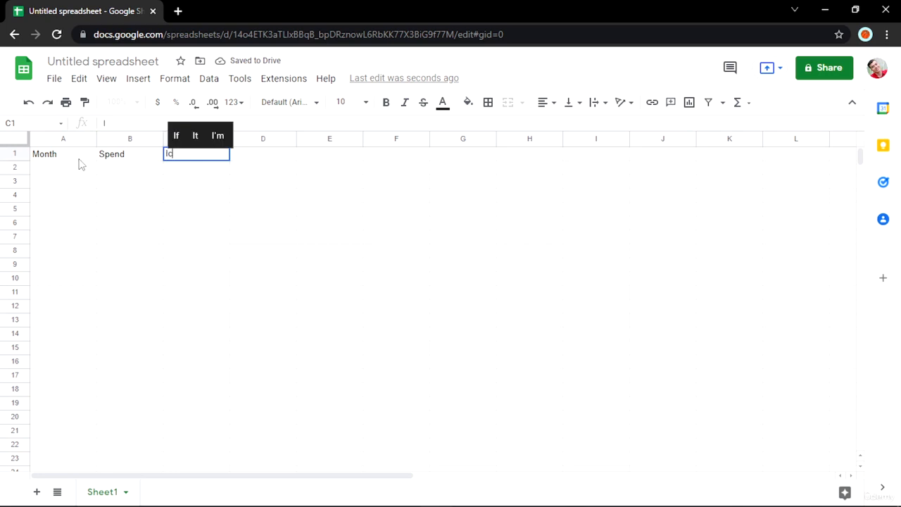
pyautogui.write('ncome')
pyautogui.press('Return')
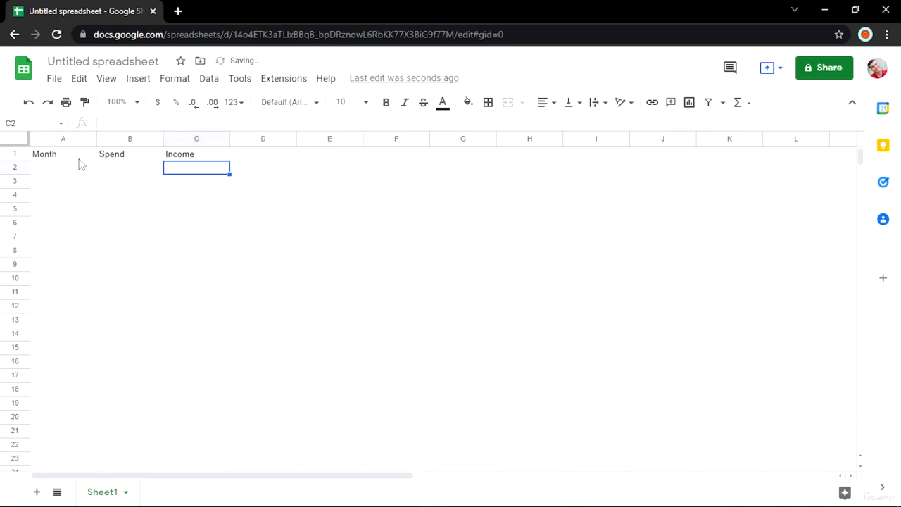
# - Enter Jan as the first month in cell A2
pyautogui.click(80, 164)
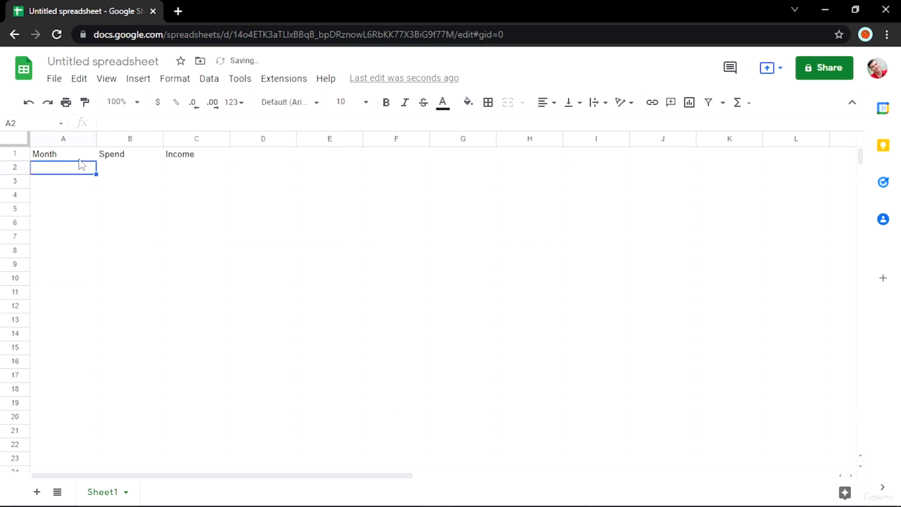
pyautogui.write('jan')
pyautogui.press('BackSpace')
pyautogui.press('BackSpace')
pyautogui.press('capslock')
pyautogui.press('BackSpace')
pyautogui.press('capslock')
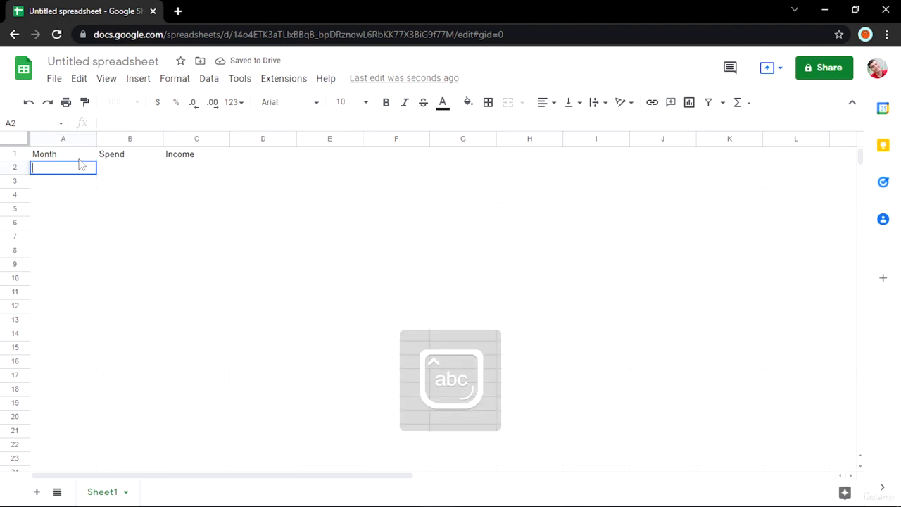
pyautogui.write('Jan')
pyautogui.press('Tab')
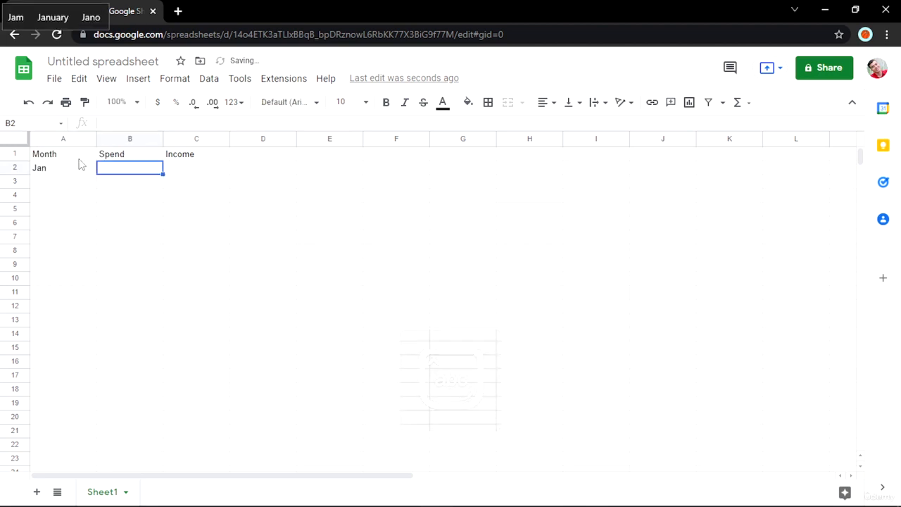
# - Enter 1000 as the January Spend in B2 and 500 as the January Income in C2
pyautogui.write('100')
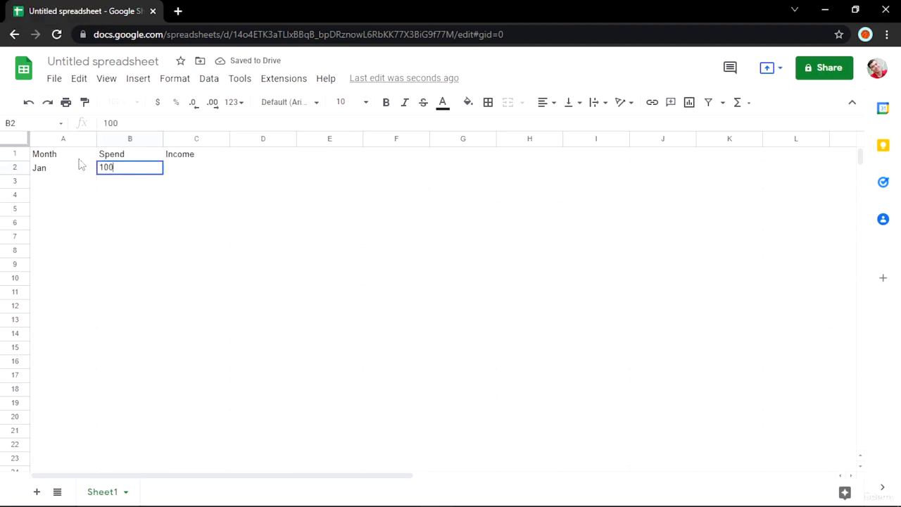
pyautogui.write('0')
pyautogui.press('Tab')
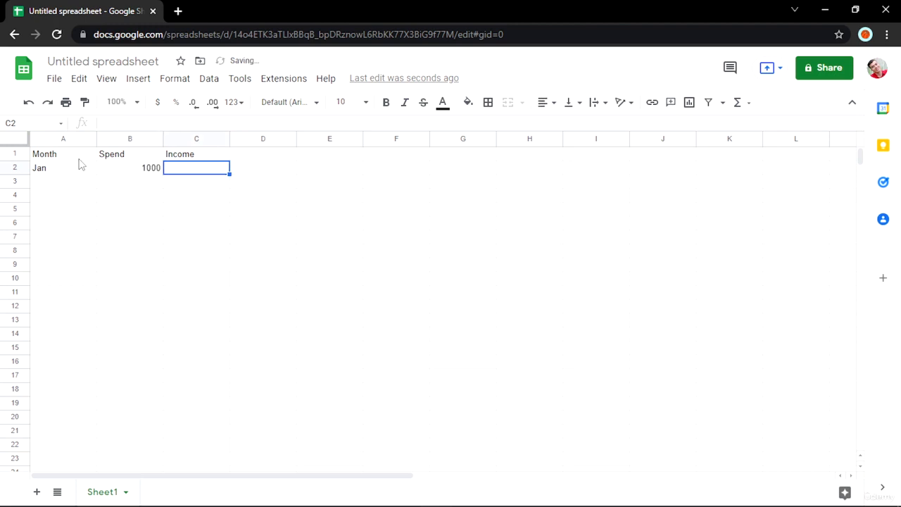
pyautogui.write('500')
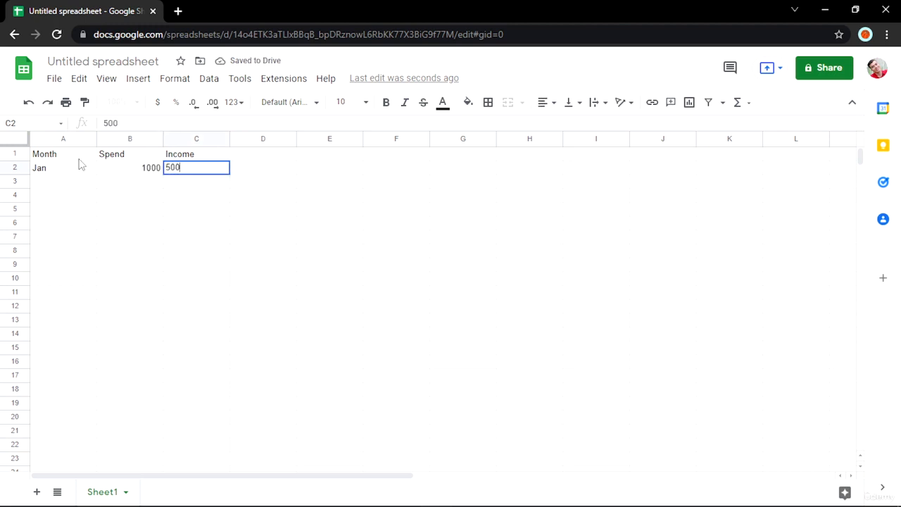
pyautogui.press('Return')
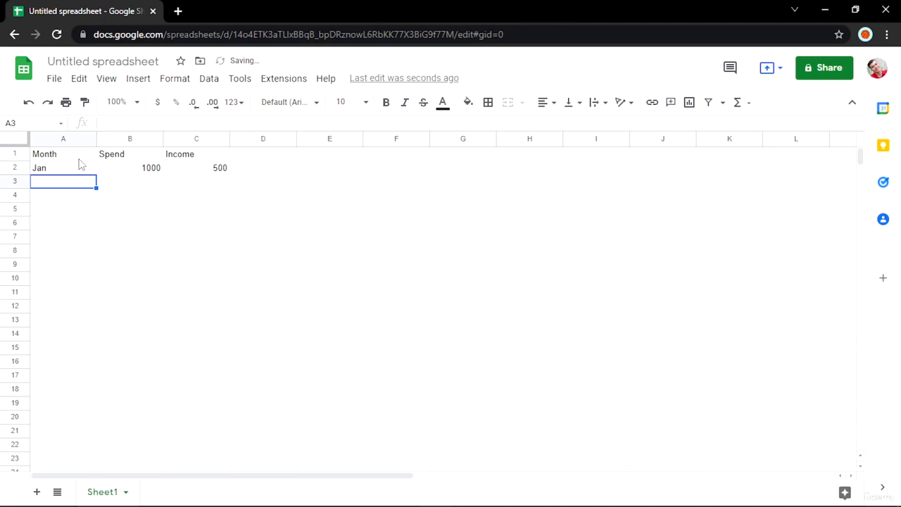
# - Autofill the month names from Jan in A2 down to Dec in A13
pyautogui.click(80, 164)
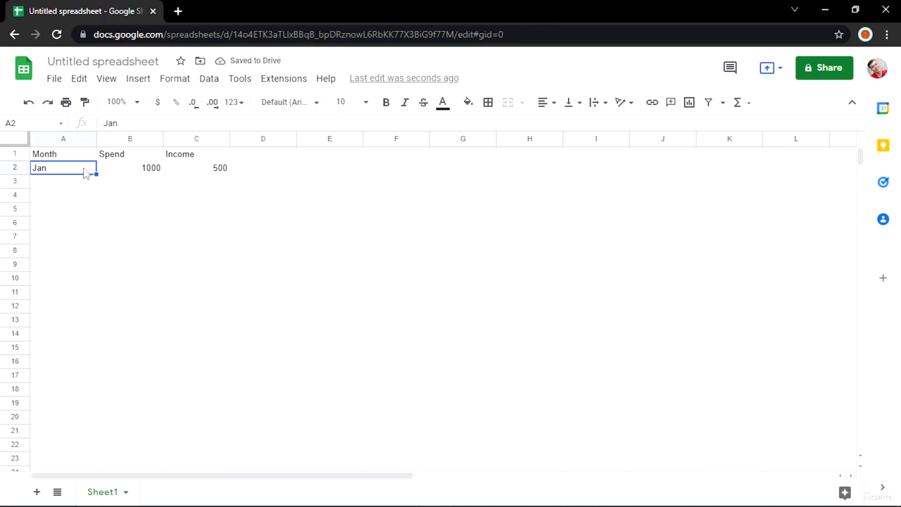
pyautogui.moveTo(94, 169); pyautogui.dragTo(96, 324)
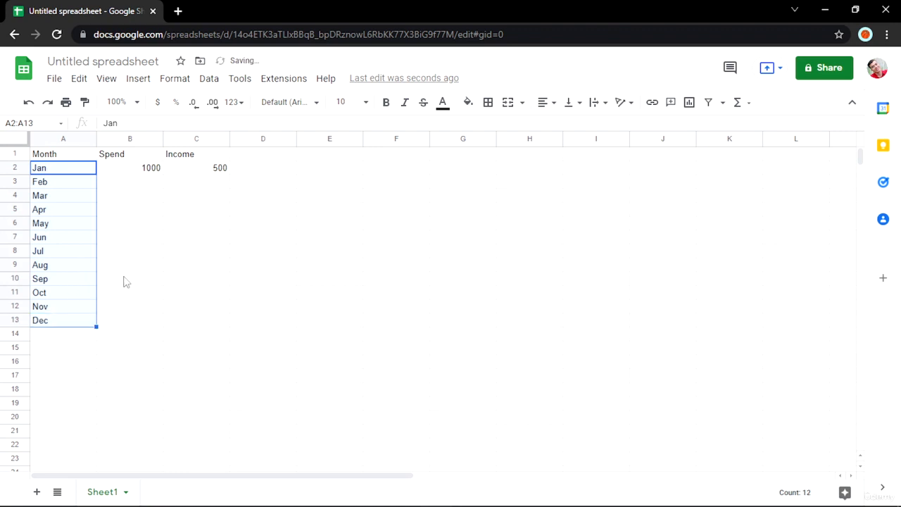
pyautogui.click(133, 174)
# - Enter =RANDBETWEEN(100, 1000) in the February Spend cell B3 and accept the suggested autofill down to December
pyautogui.click(135, 183)
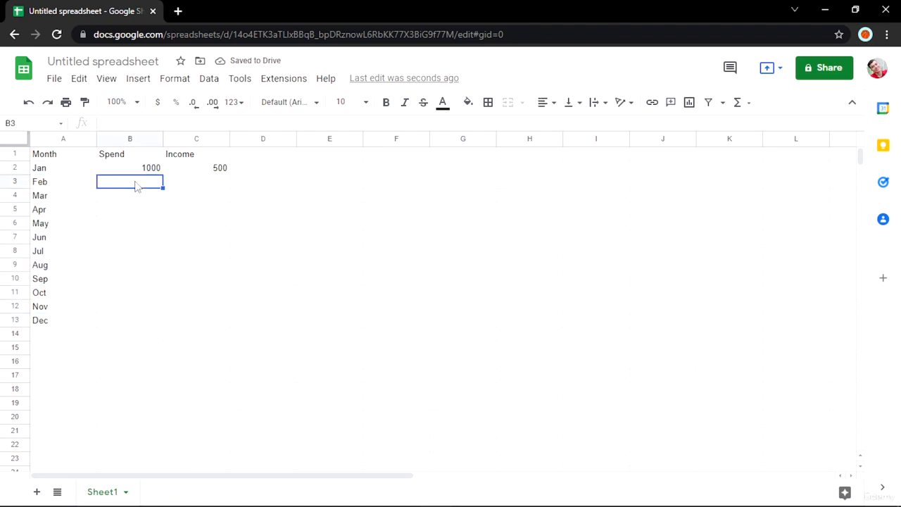
pyautogui.write('=ran')
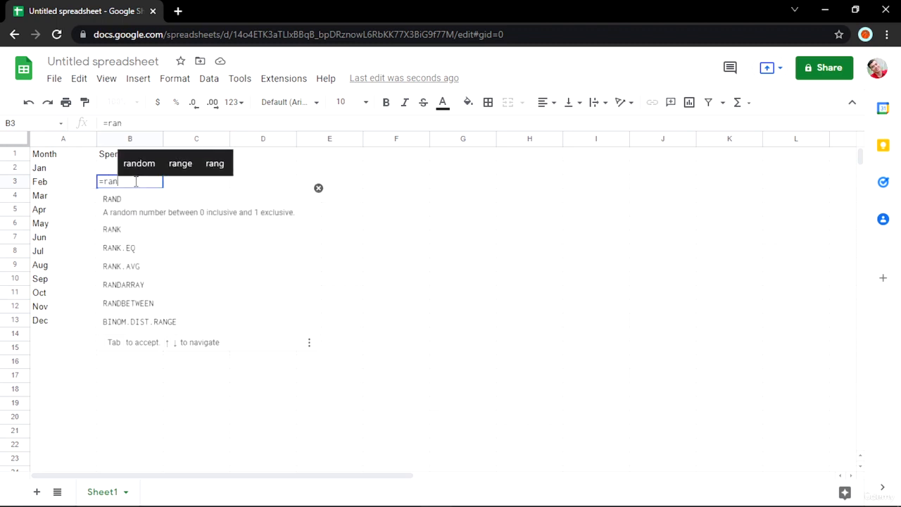
pyautogui.press('Down')
pyautogui.press('Down')
pyautogui.press('Down')
pyautogui.press('Down')
pyautogui.press('Down')
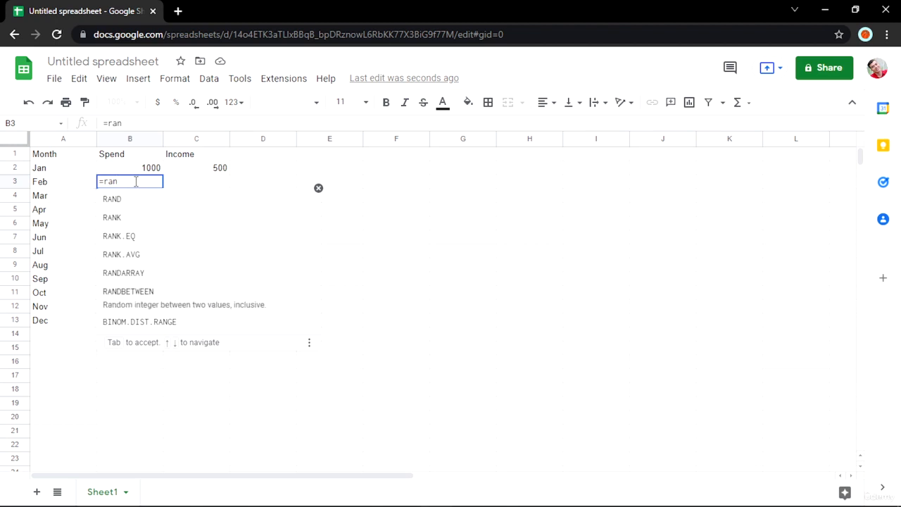
pyautogui.press('Tab')
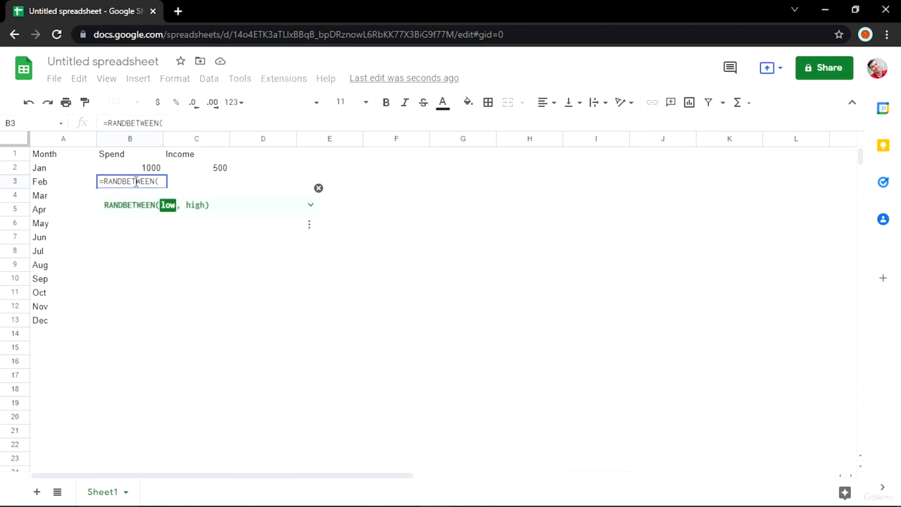
pyautogui.write('100')
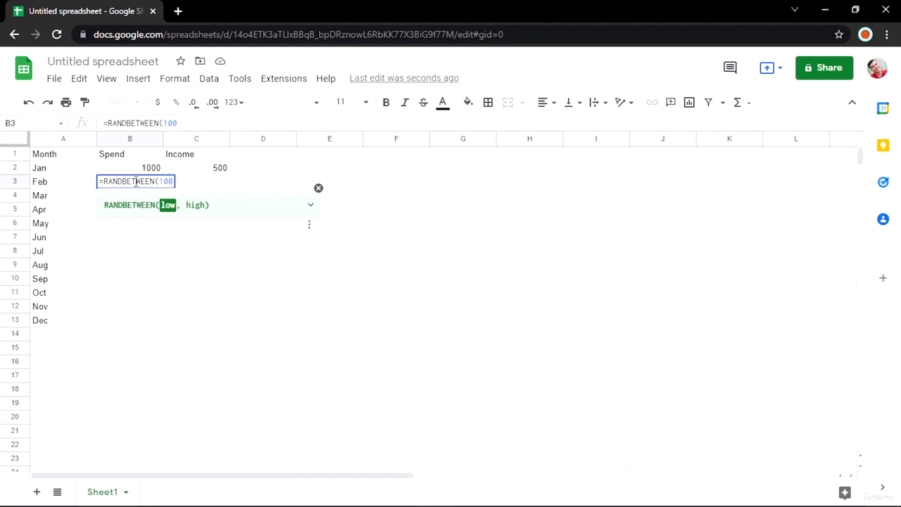
pyautogui.write(', 1000)')
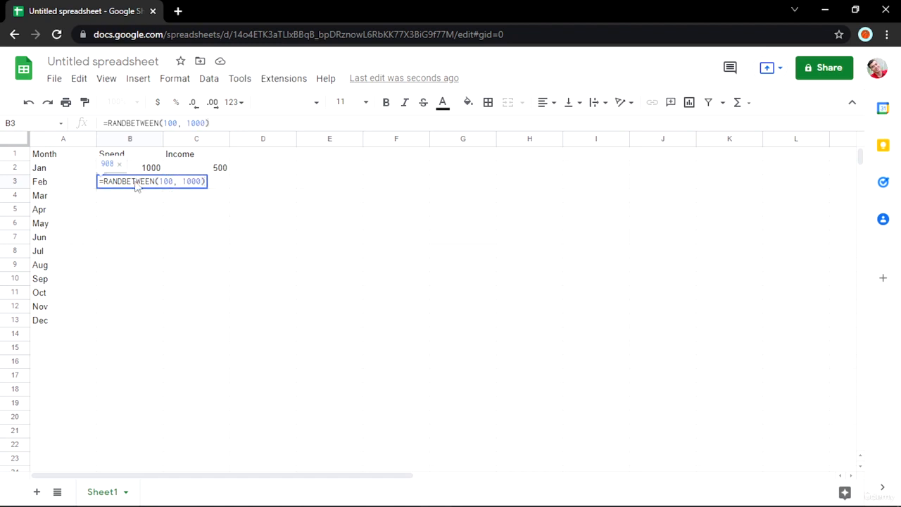
pyautogui.press('Return')
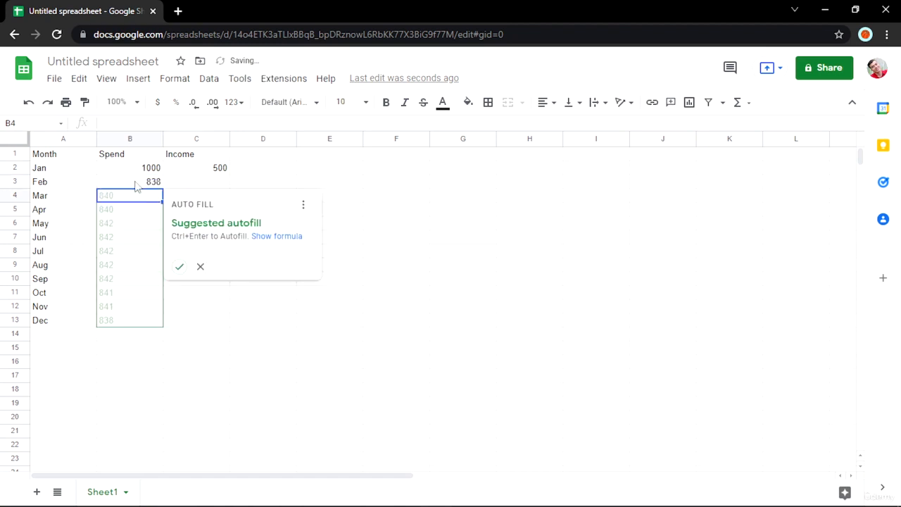
pyautogui.click(179, 266)
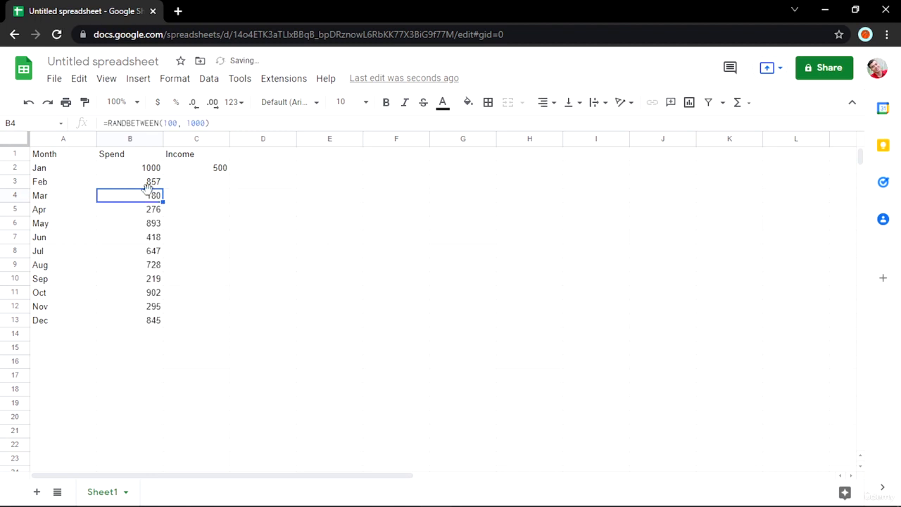
# - Enter =randbetween(500,5000) in the February Income cell C3 and accept the suggested autofill down to December
pyautogui.click(180, 183)
pyautogui.write('=')
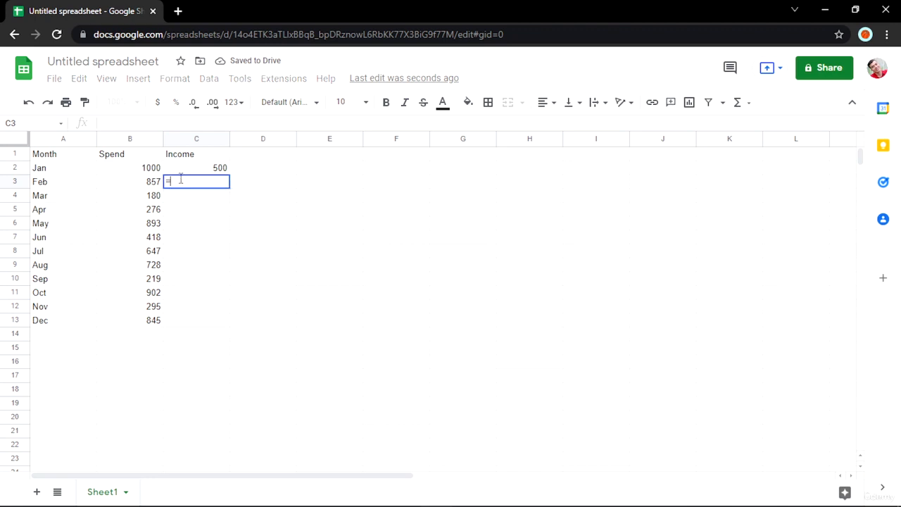
pyautogui.write('ra')
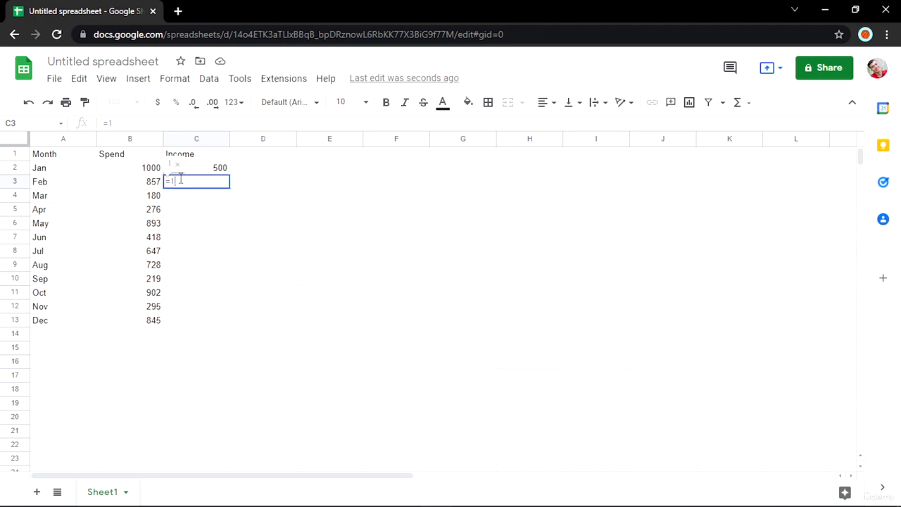
pyautogui.write('ndbe')
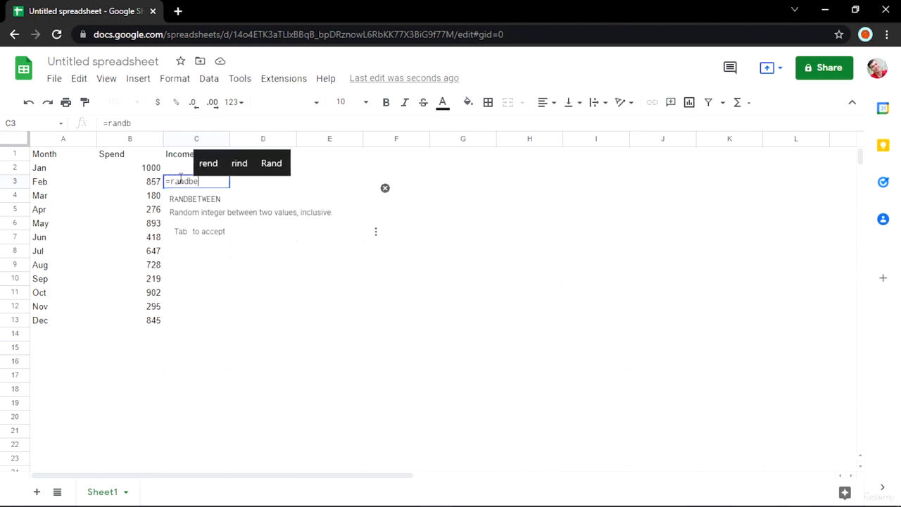
pyautogui.write('tween(')
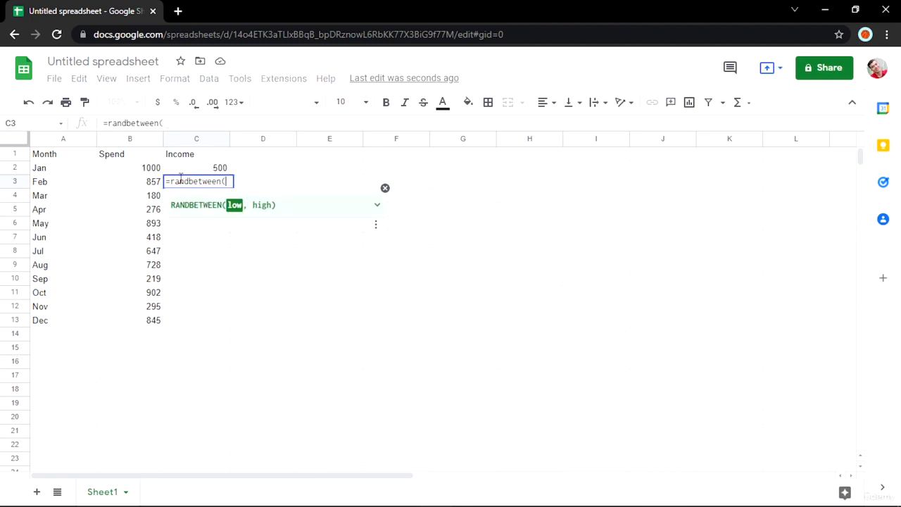
pyautogui.write('500')
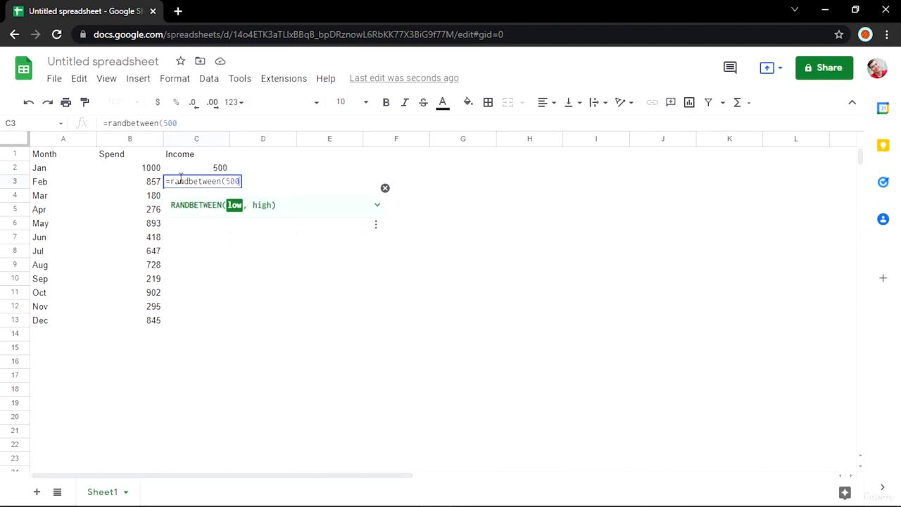
pyautogui.write(',5000)')
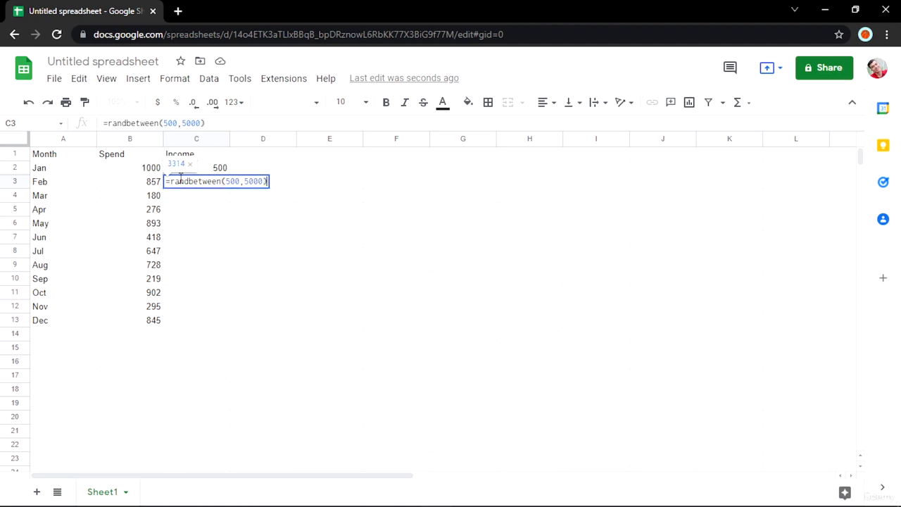
pyautogui.press('Return')
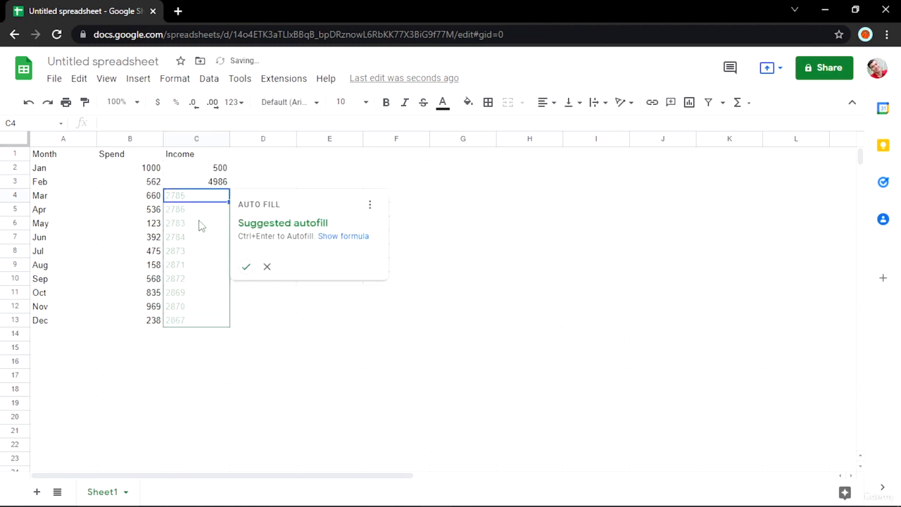
pyautogui.hotkey('ctrl', 'Return')
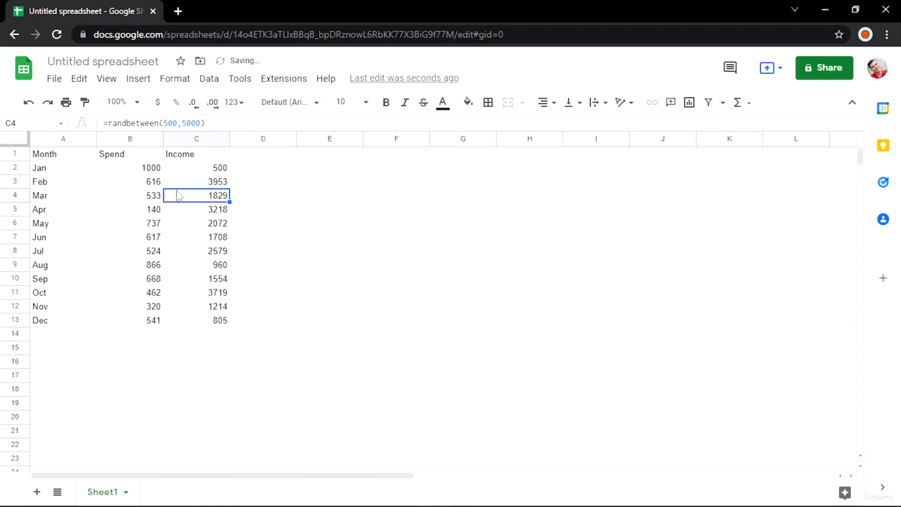
pyautogui.click(148, 184)
pyautogui.click(151, 225)
pyautogui.click(155, 266)
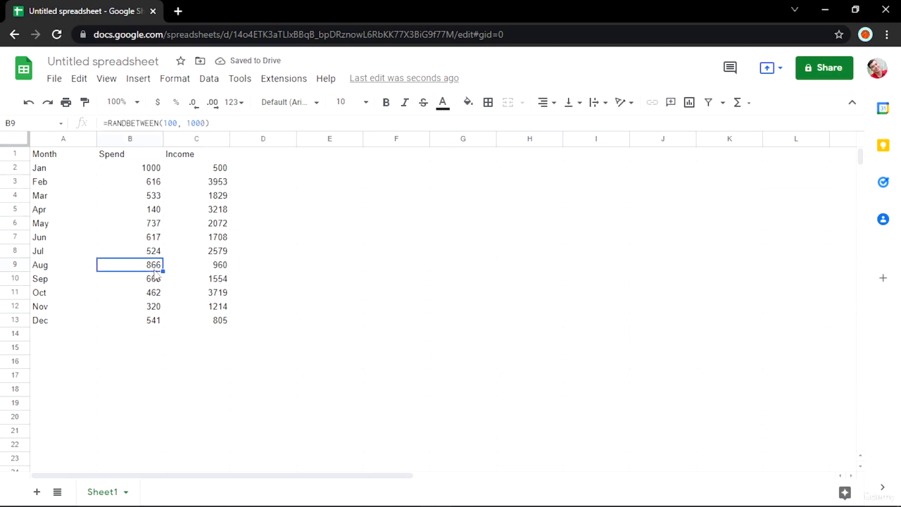
pyautogui.click(143, 171)
pyautogui.click(194, 173)
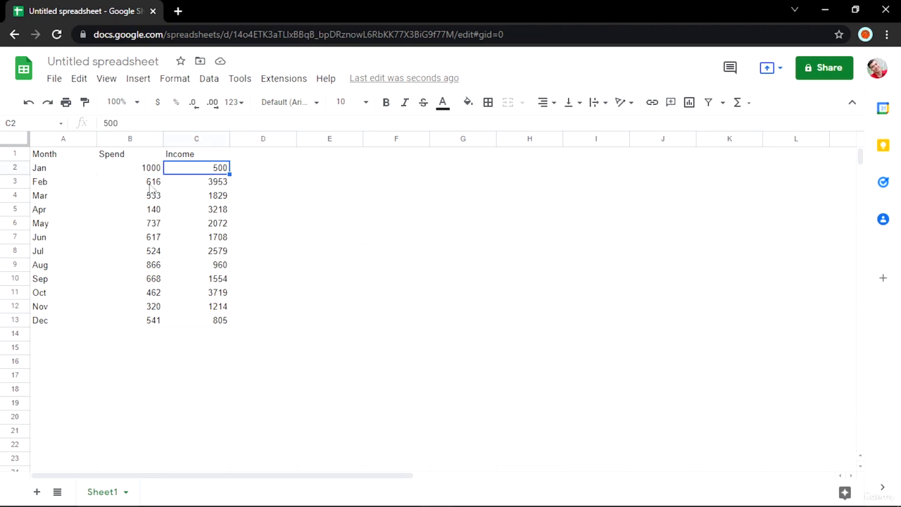
pyautogui.moveTo(152, 186); pyautogui.dragTo(195, 323)
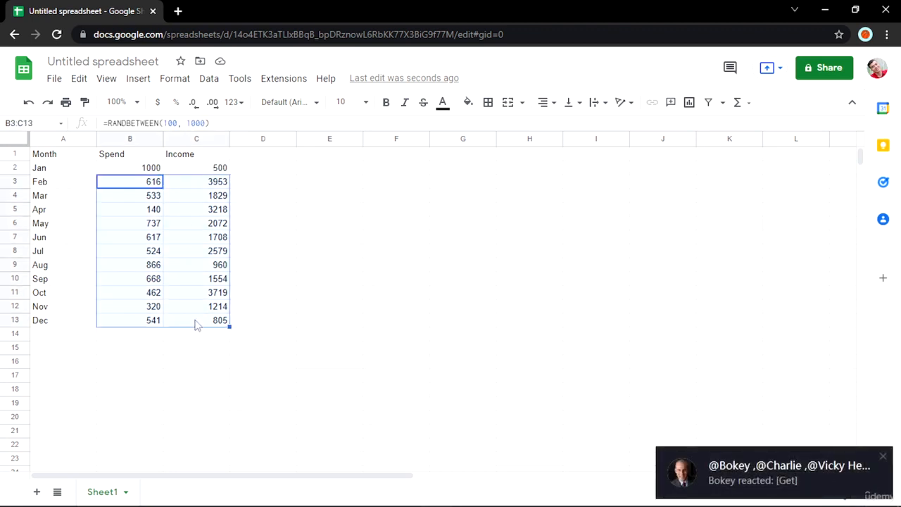
pyautogui.click(881, 458)
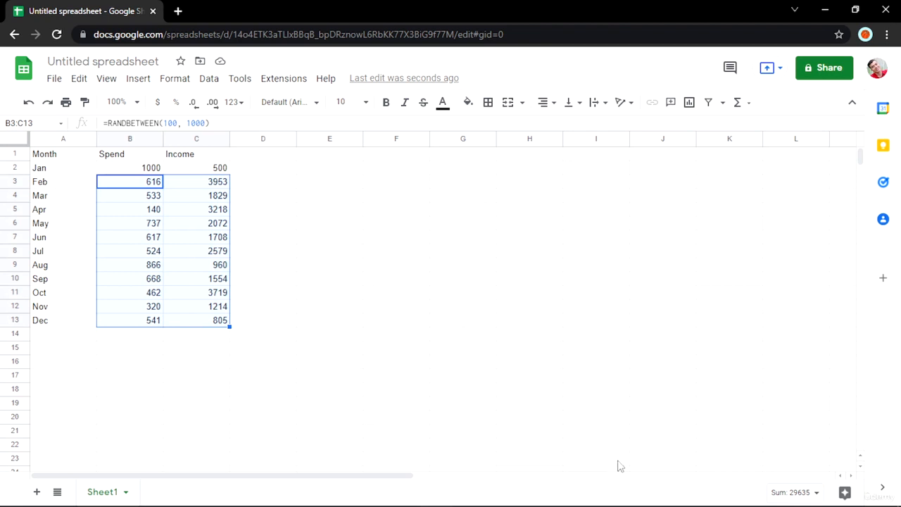
pyautogui.click(200, 226)
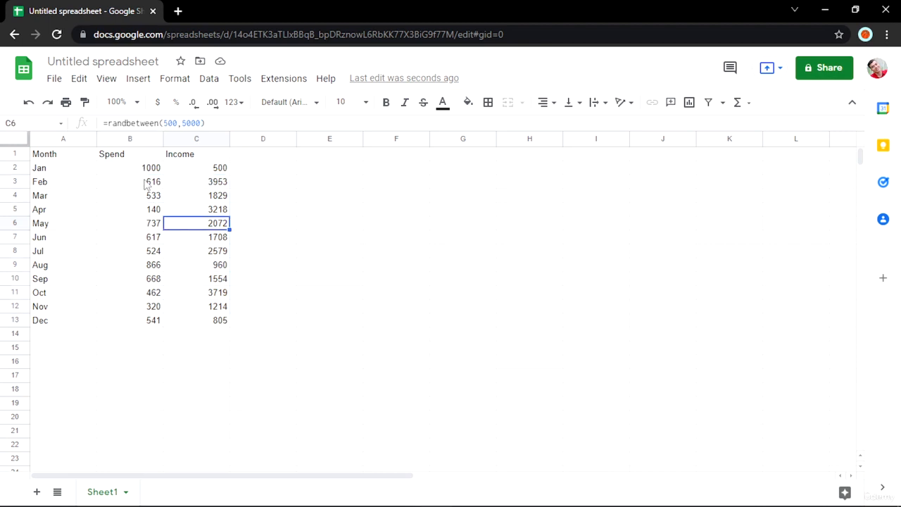
pyautogui.moveTo(760, 504)
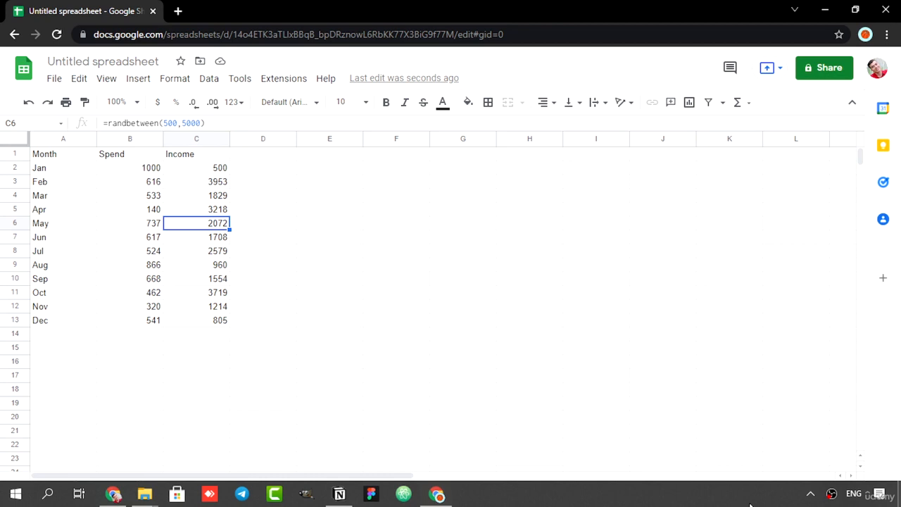
pyautogui.click(310, 294)
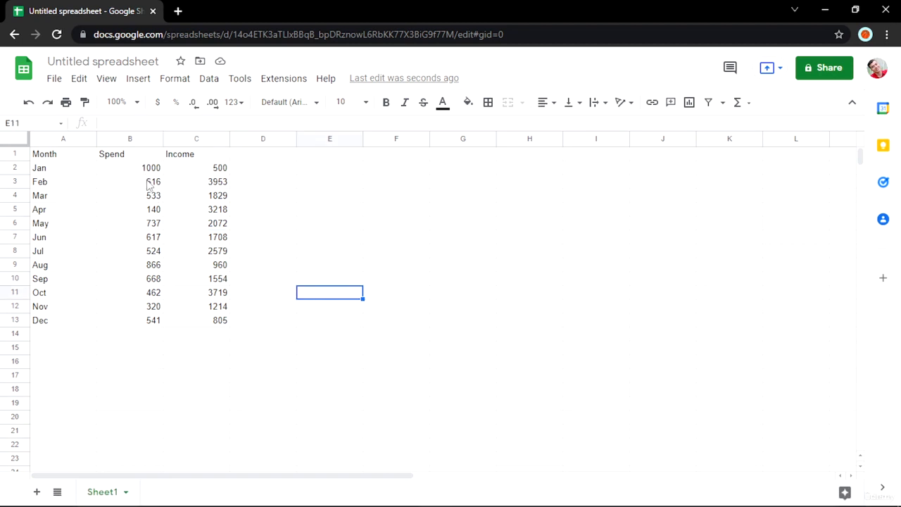
# - Replace the random-number formulas in B3:C13 with fixed numbers by copying the range and pasting values only over it
pyautogui.moveTo(148, 184); pyautogui.dragTo(217, 321)
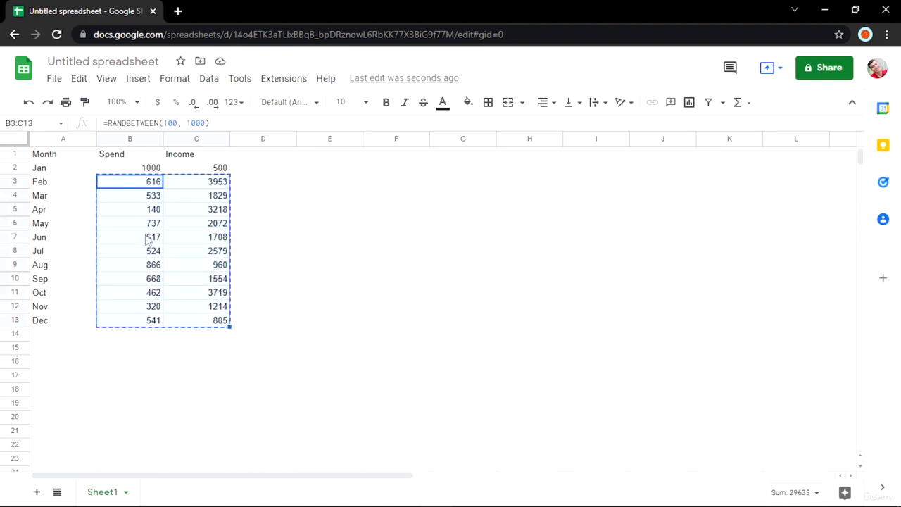
pyautogui.click(79, 79)
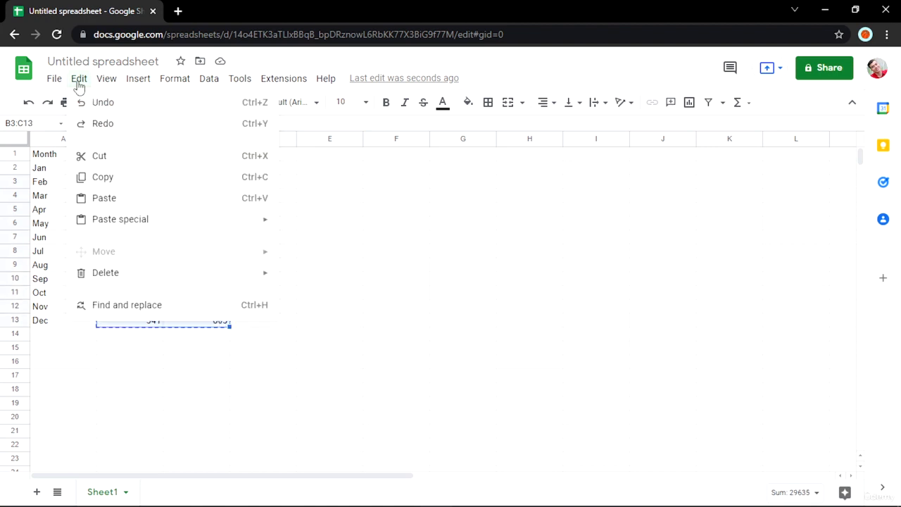
pyautogui.moveTo(162, 232)
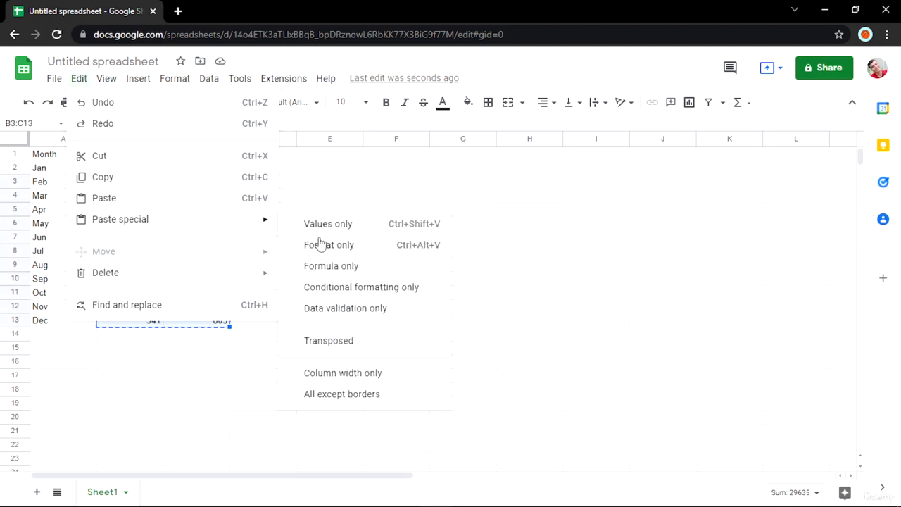
pyautogui.click(348, 223)
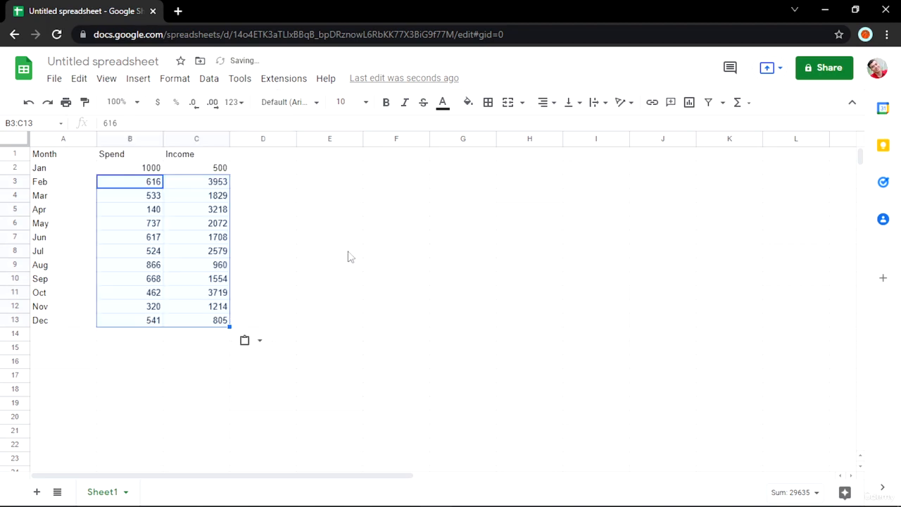
pyautogui.click(347, 282)
pyautogui.click(198, 225)
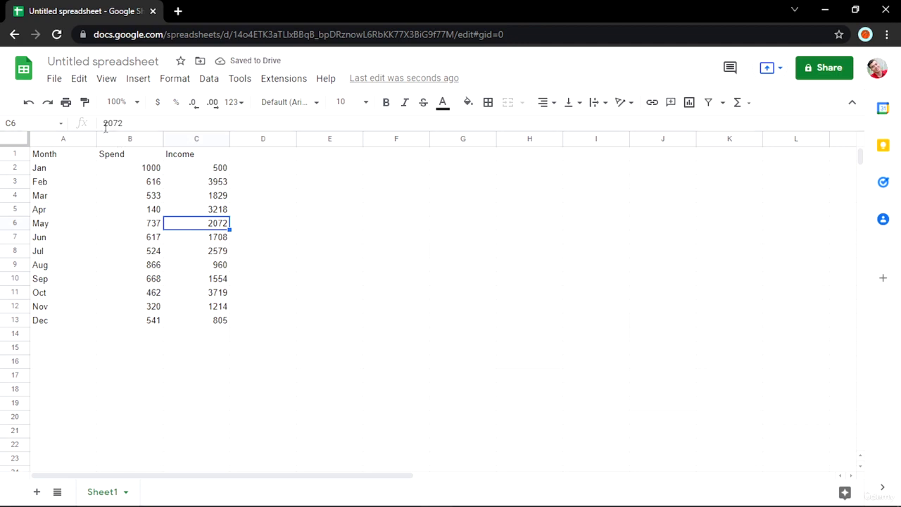
pyautogui.click(311, 318)
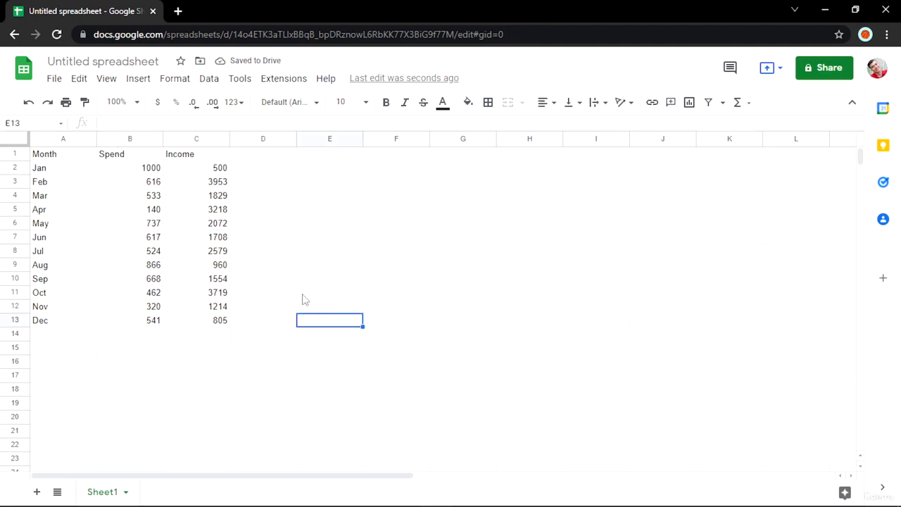
# - Apply alternating colors to the table A1:C13 using the cyan default style with a header
pyautogui.moveTo(84, 155); pyautogui.dragTo(220, 323)
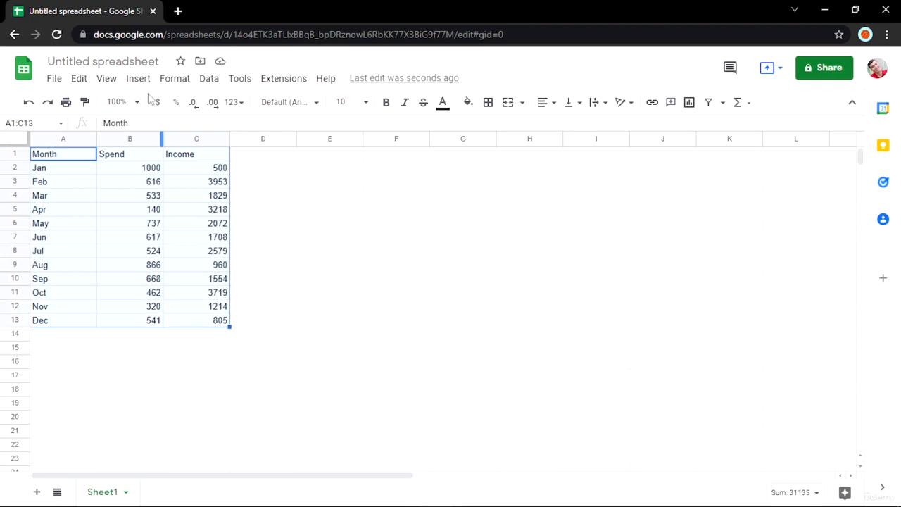
pyautogui.click(172, 79)
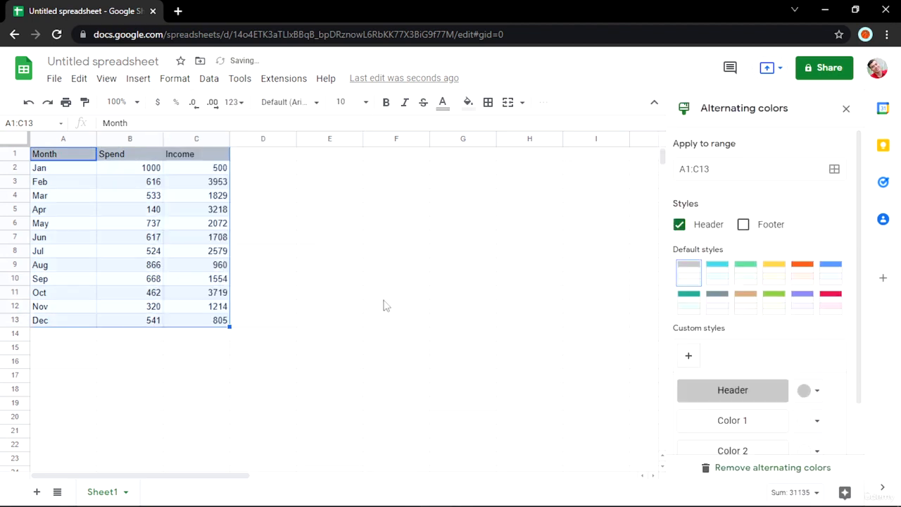
pyautogui.click(282, 326)
pyautogui.click(716, 275)
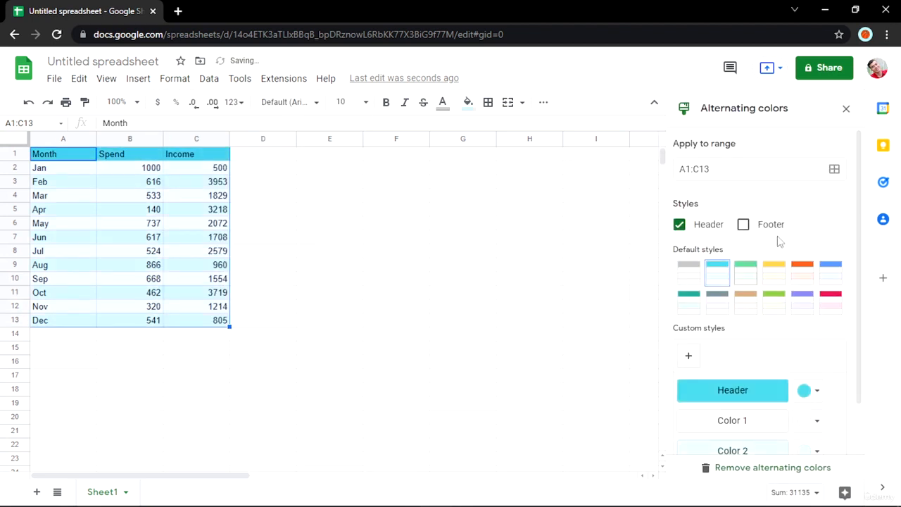
pyautogui.click(845, 111)
pyautogui.click(462, 265)
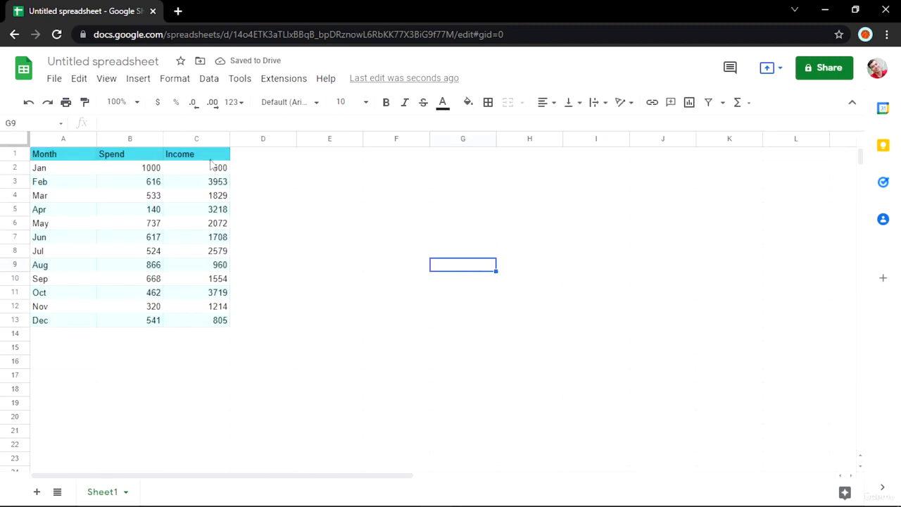
# - Make the header cells A1:C1 bold
pyautogui.moveTo(212, 156); pyautogui.dragTo(64, 152)
pyautogui.click(328, 221)
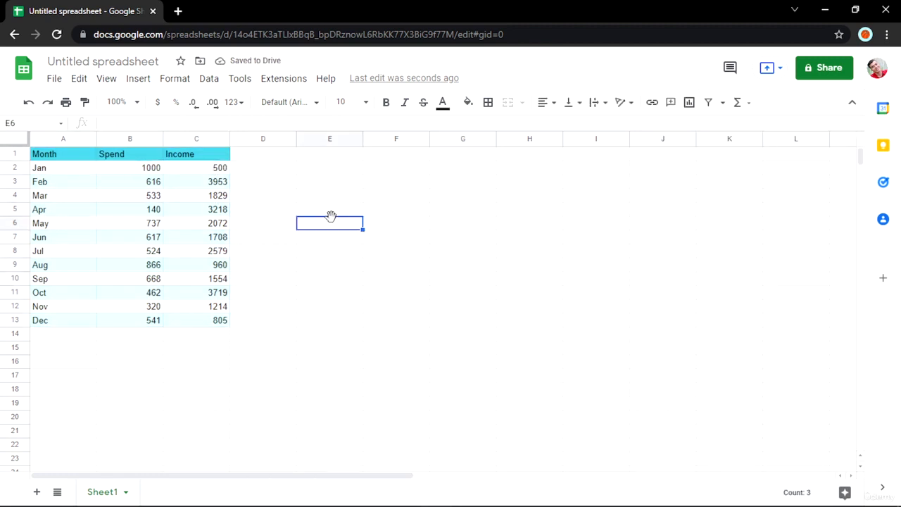
pyautogui.moveTo(224, 157); pyautogui.dragTo(66, 163)
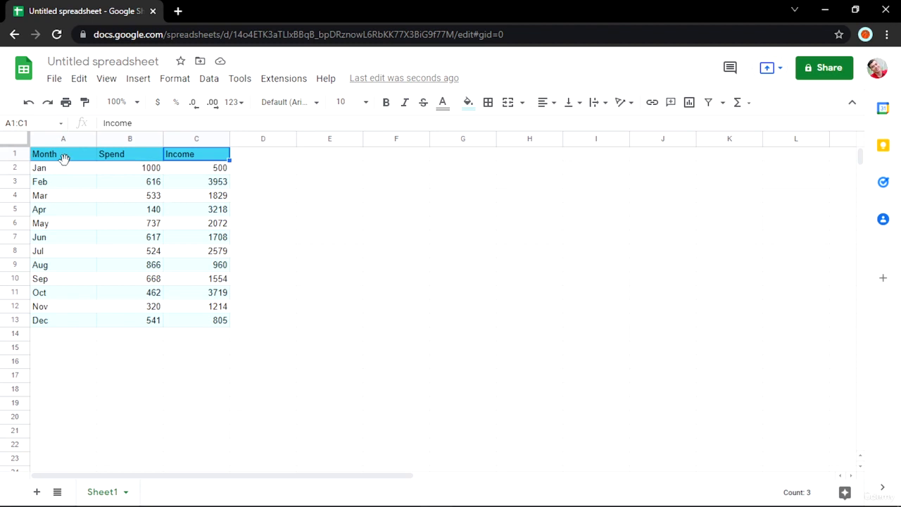
pyautogui.hotkey('ctrl', 'b')
pyautogui.click(125, 211)
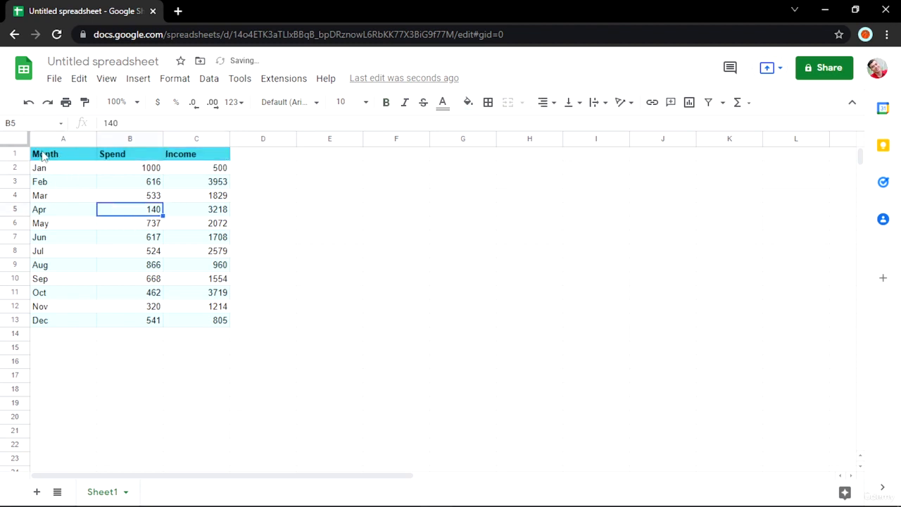
pyautogui.moveTo(37, 153); pyautogui.dragTo(179, 275)
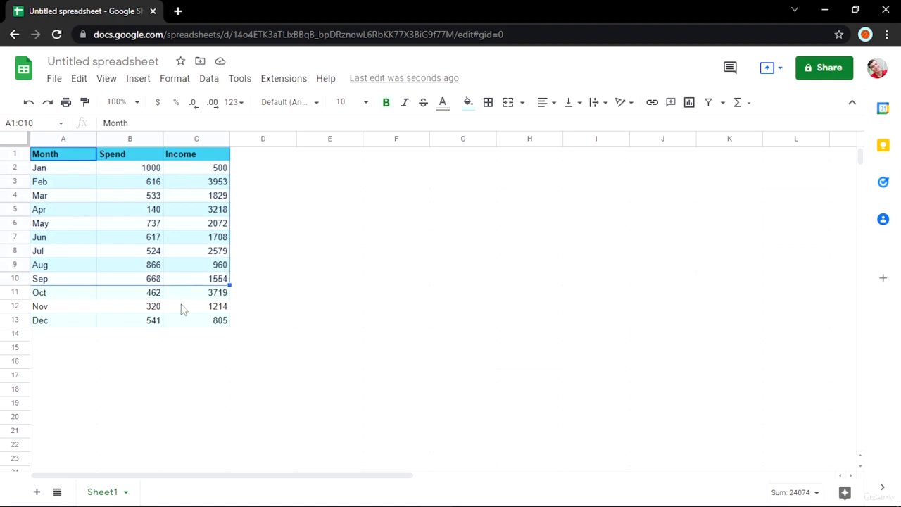
pyautogui.click(178, 359)
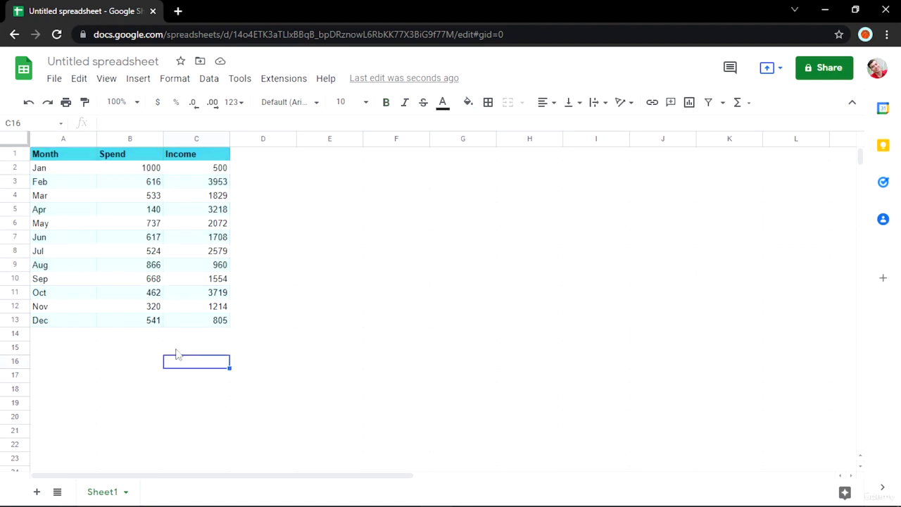
pyautogui.click(61, 171)
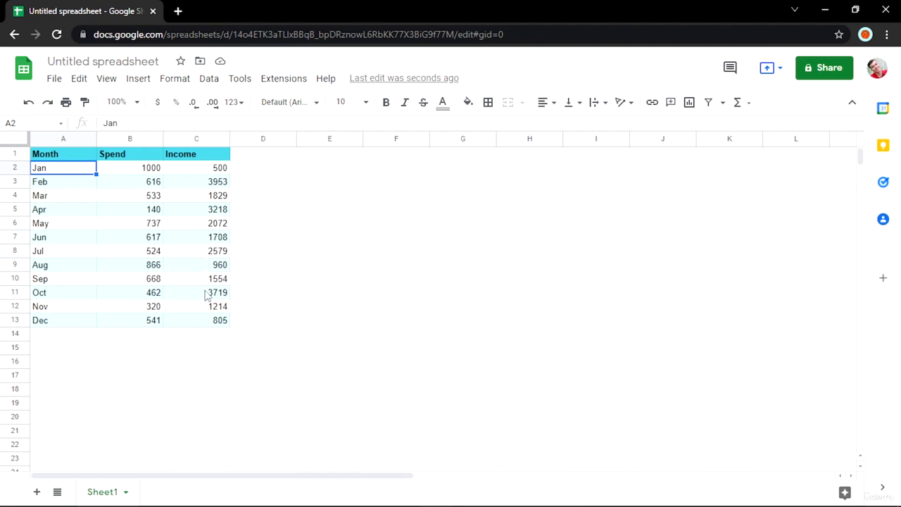
# - Enter the label Total in A14 and sum the Spend column in B14 with =SUM(B2:B13)
pyautogui.click(123, 334)
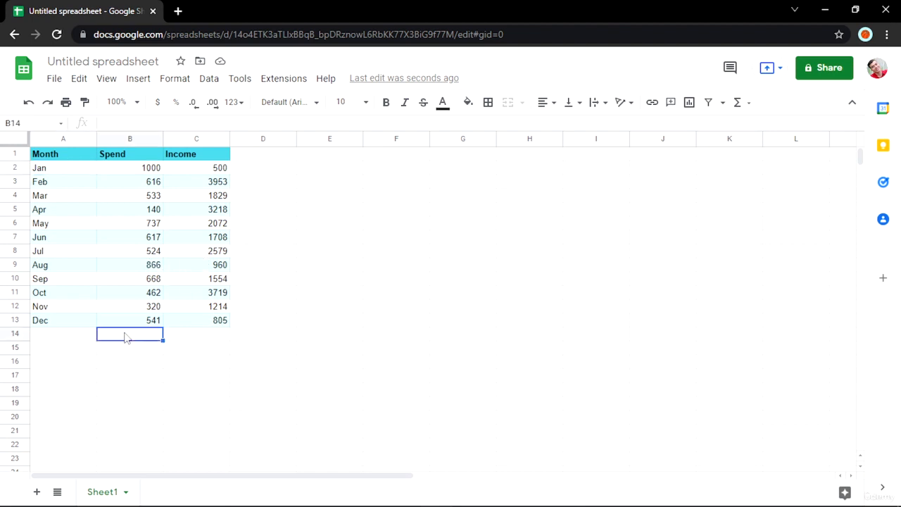
pyautogui.click(96, 336)
pyautogui.write('Total')
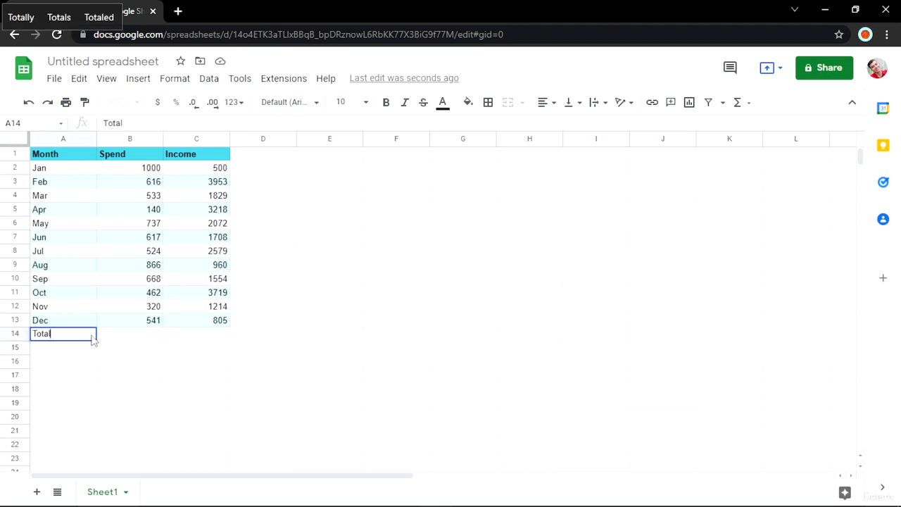
pyautogui.press('Tab')
pyautogui.write('=sum(')
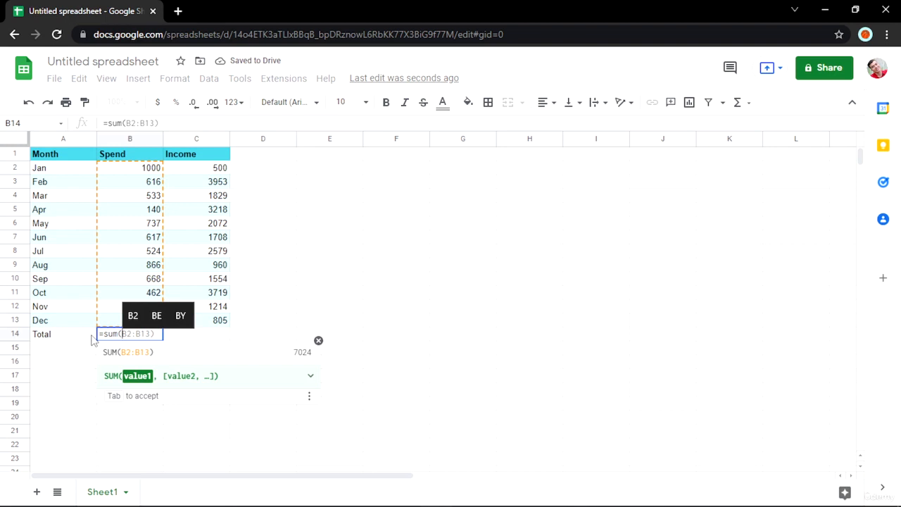
pyautogui.press('Tab')
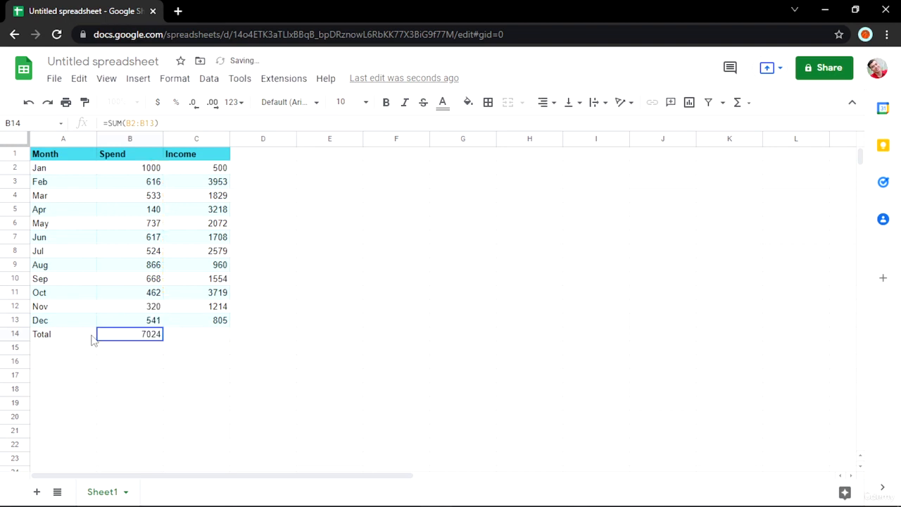
# - Sum the Income column in C14 with the suggested =SUM(C2:C13) and check both total formulas
pyautogui.press('Tab')
pyautogui.write('=')
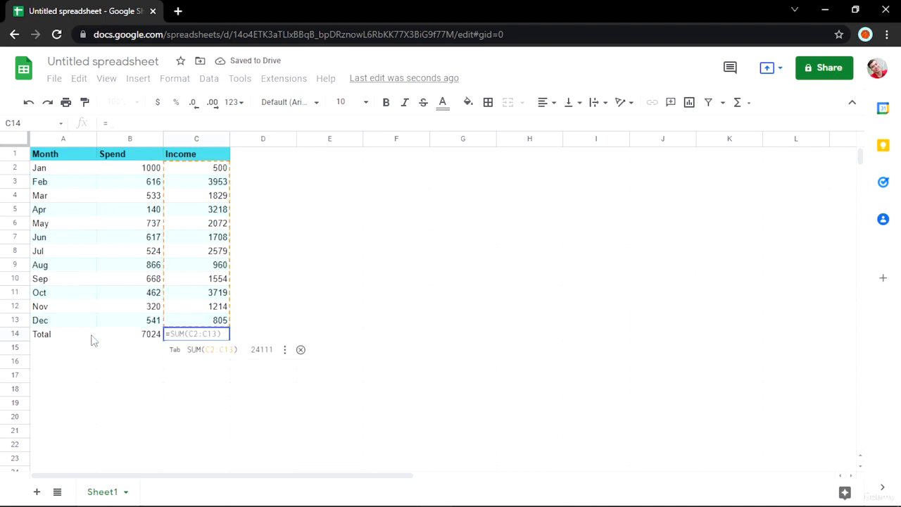
pyautogui.press('Tab')
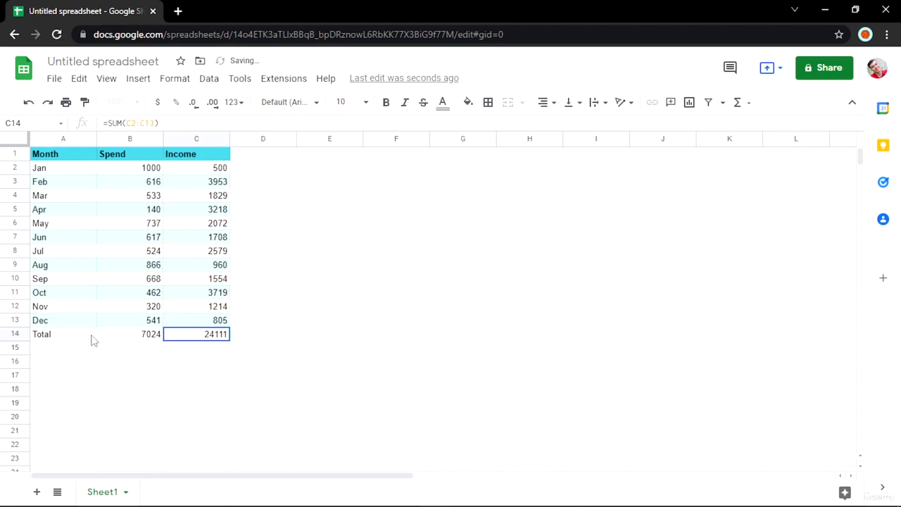
pyautogui.click(145, 336)
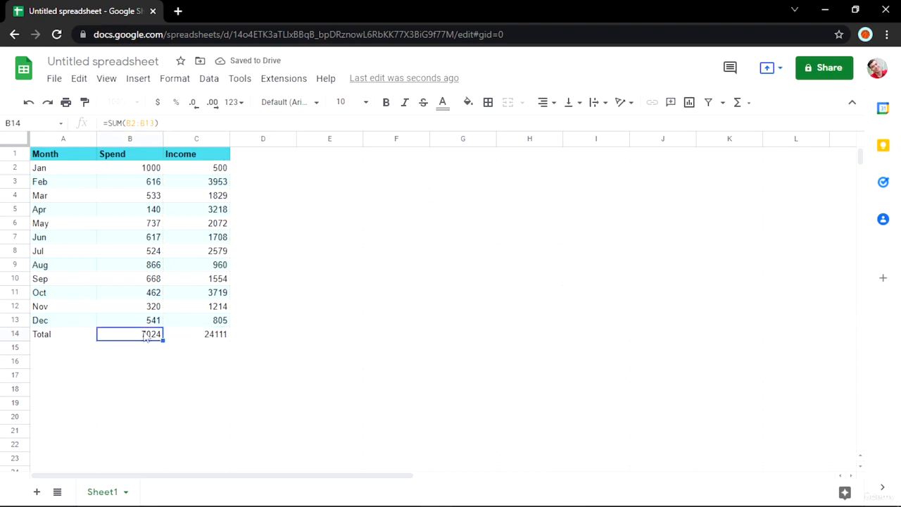
pyautogui.click(196, 339)
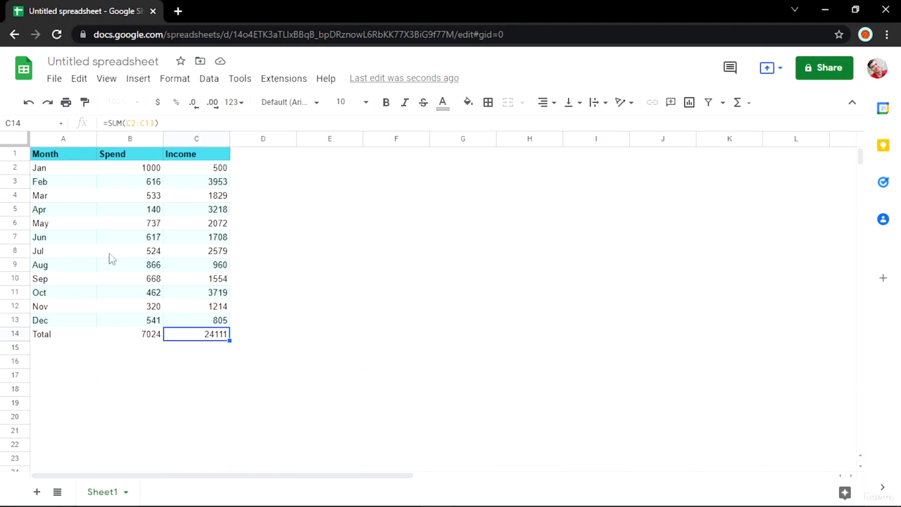
# - Insert a column chart from A1:C13 and place it beside the table so the data is not covered
pyautogui.moveTo(50, 157); pyautogui.dragTo(215, 325)
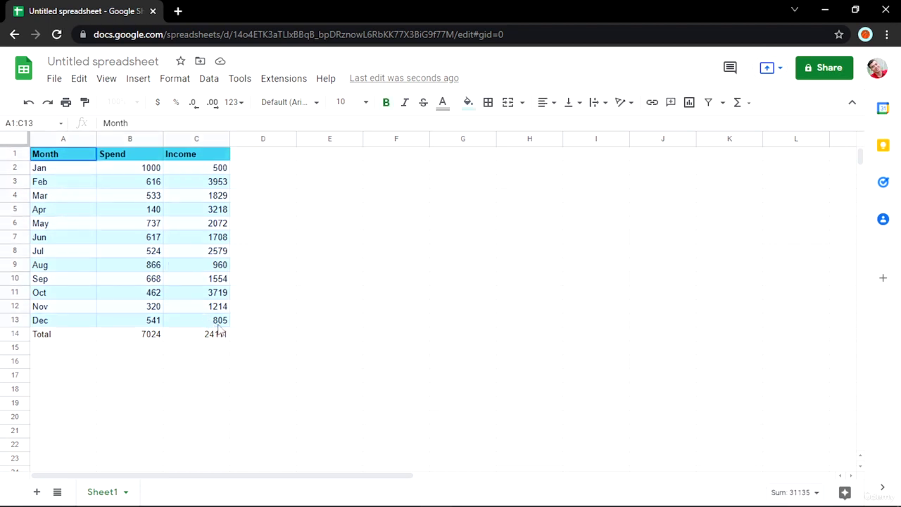
pyautogui.click(135, 78)
pyautogui.click(176, 201)
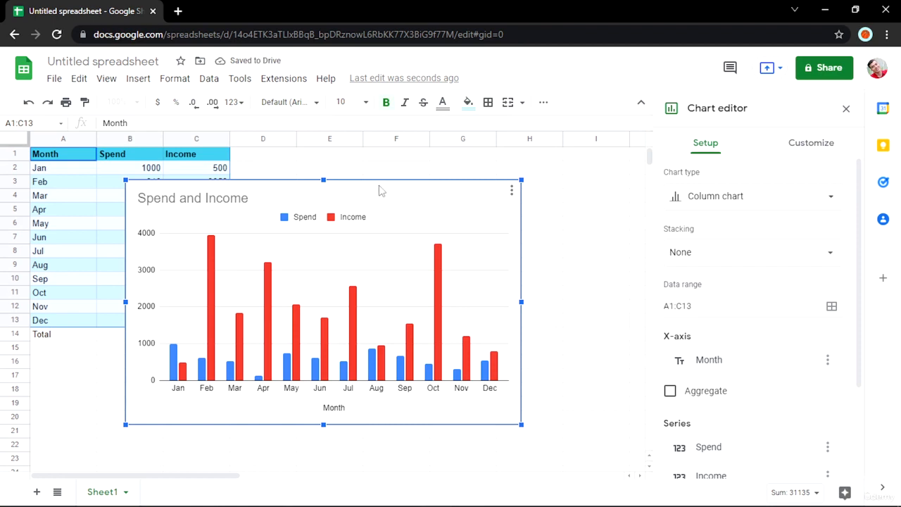
pyautogui.moveTo(372, 180); pyautogui.dragTo(486, 166)
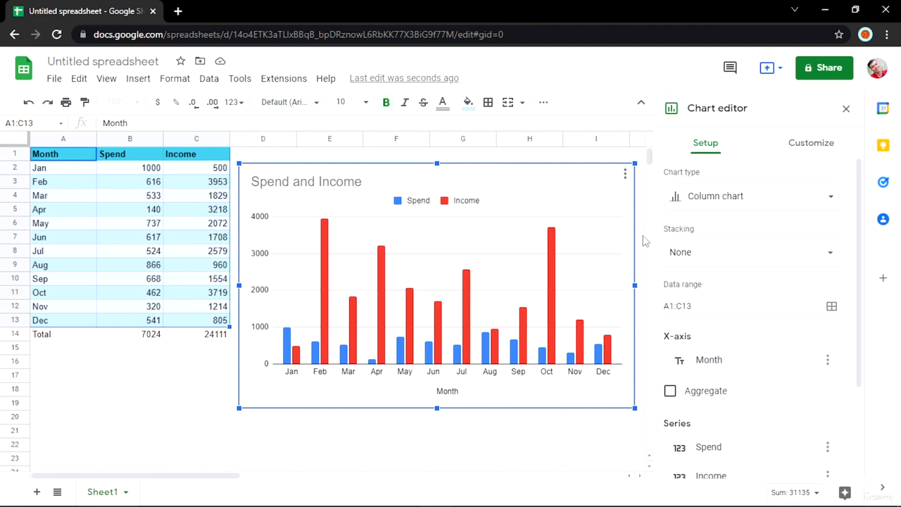
# - Try the line chart type for the Spend and Income chart, and switch it to a combo chart
pyautogui.click(708, 197)
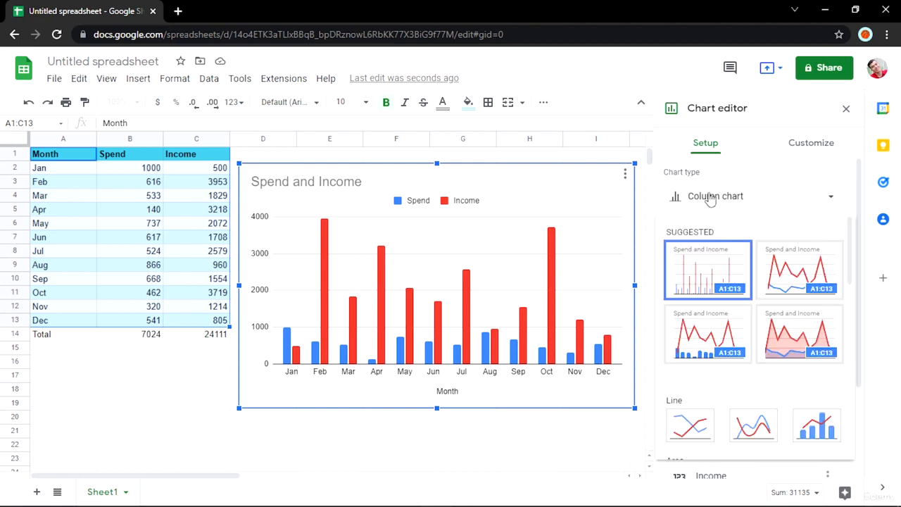
pyautogui.click(801, 278)
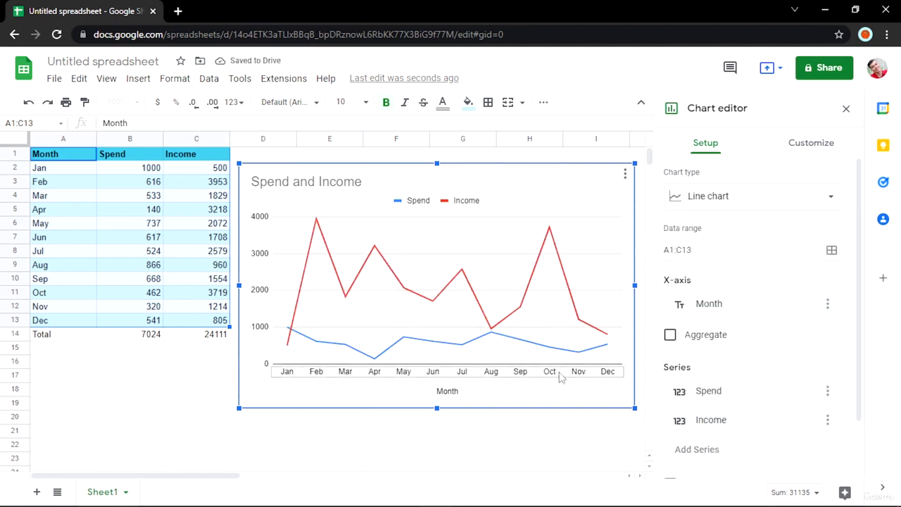
pyautogui.click(686, 198)
pyautogui.click(725, 352)
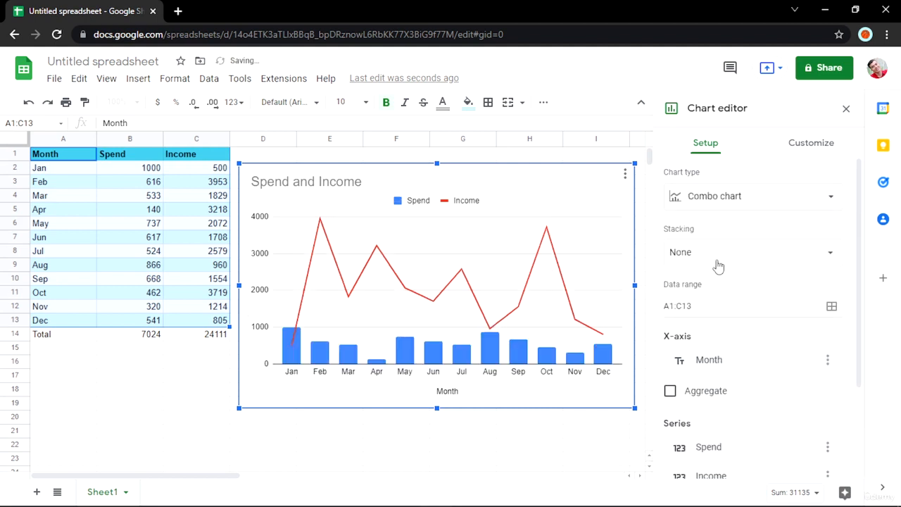
# - Try the area chart type for the Spend and Income chart, and switch it to a line chart
pyautogui.click(714, 206)
pyautogui.click(780, 352)
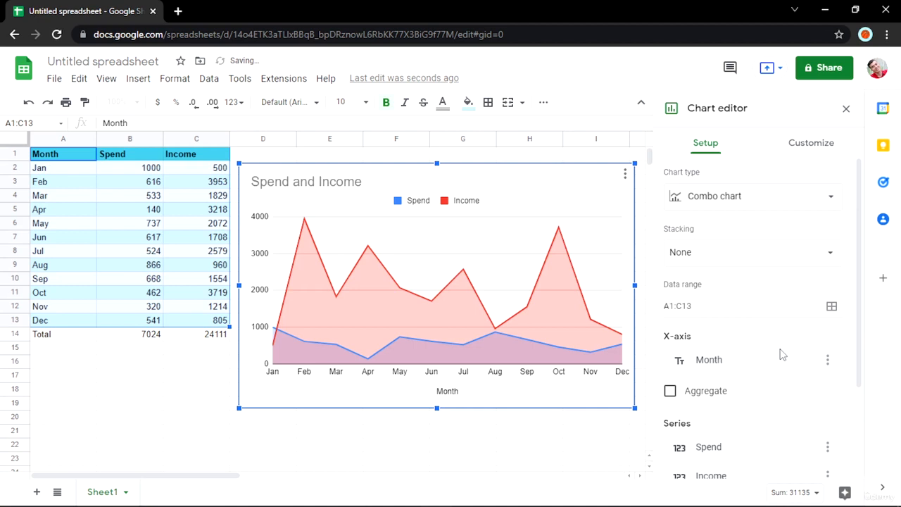
pyautogui.click(736, 206)
pyautogui.scroll(-1, 734, 225)
pyautogui.click(709, 349)
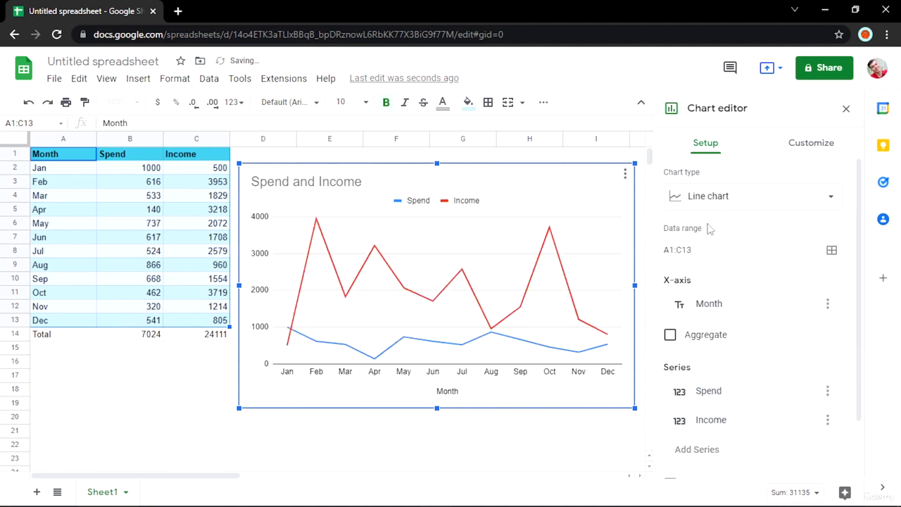
# - Try the stacked column chart type for the Spend and Income data, and switch it to a pie chart
pyautogui.click(710, 200)
pyautogui.scroll(-5, 754, 317)
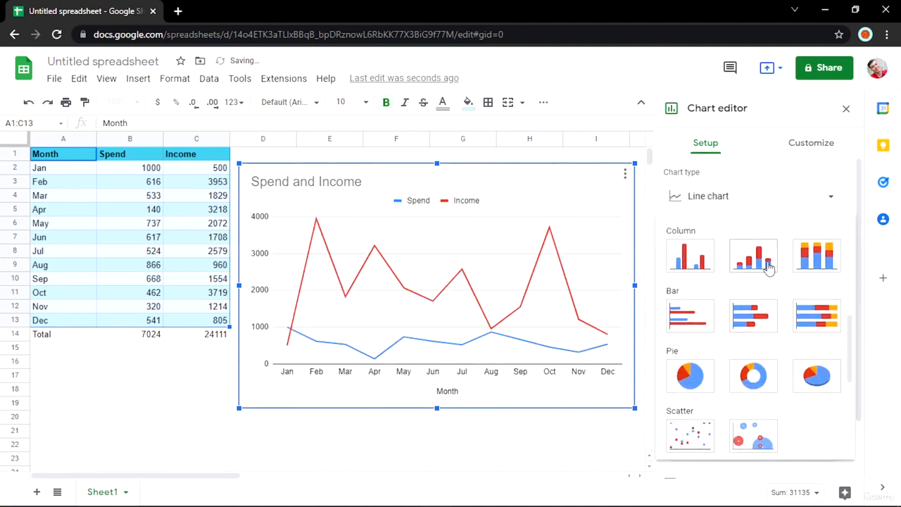
pyautogui.click(766, 262)
pyautogui.click(748, 204)
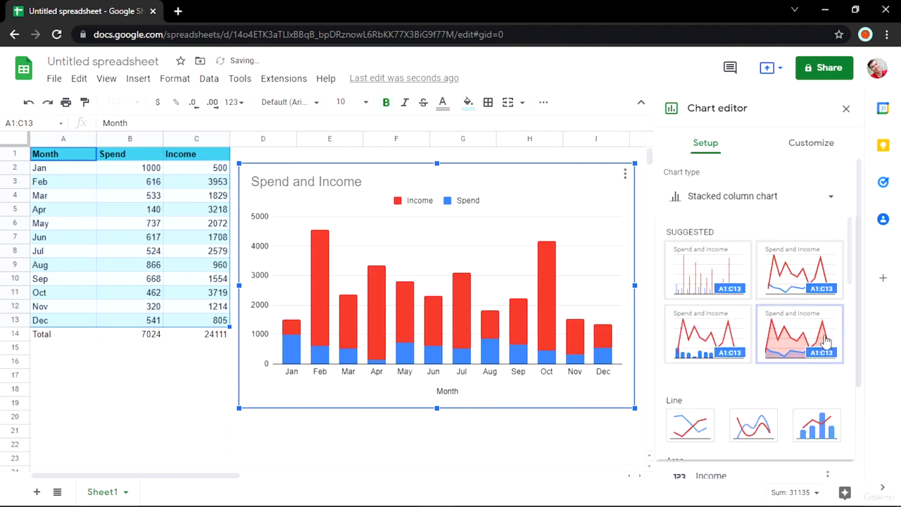
pyautogui.scroll(-5, 825, 341)
pyautogui.scroll(-3, 800, 407)
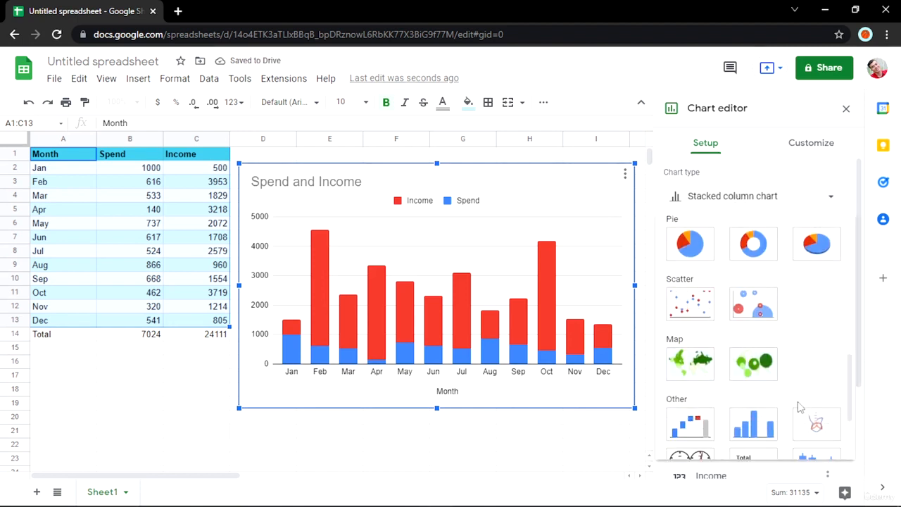
pyautogui.click(705, 239)
# - Try the waterfall chart type for the Spend and Income data, and switch it to a histogram chart
pyautogui.click(732, 205)
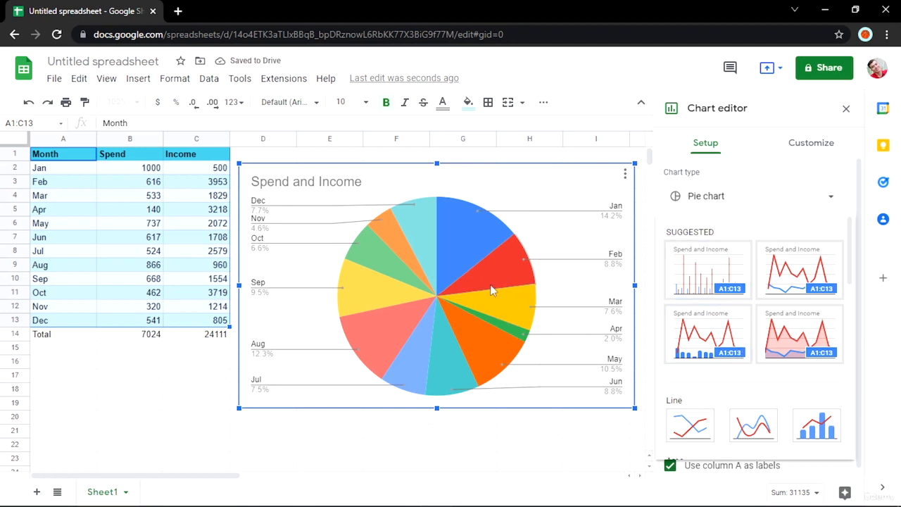
pyautogui.scroll(-10, 724, 364)
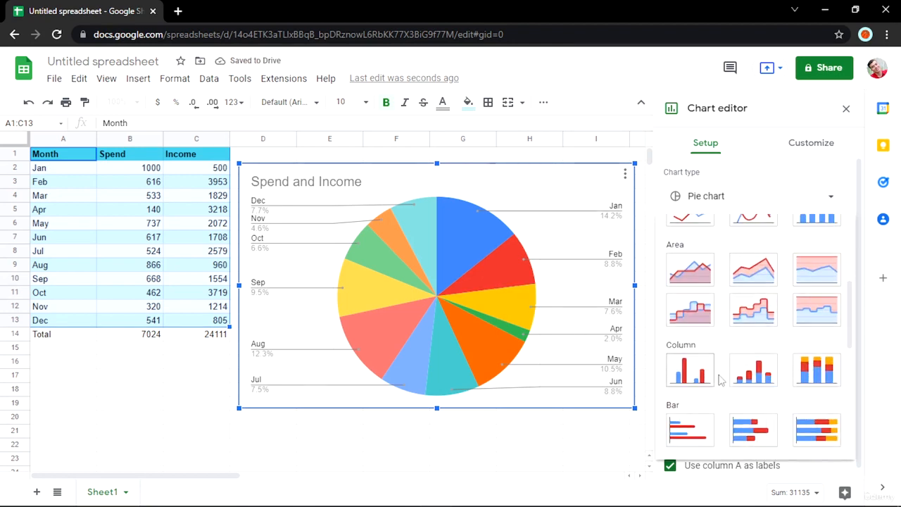
pyautogui.click(690, 309)
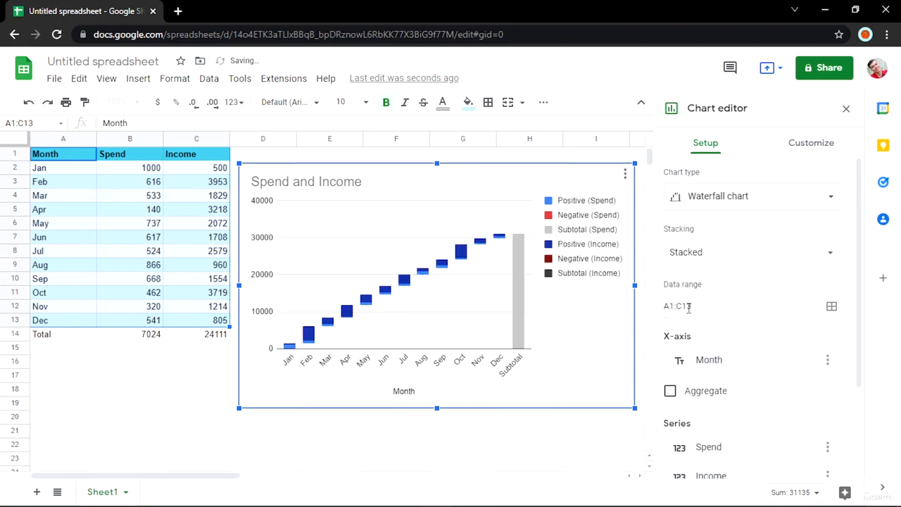
pyautogui.click(692, 203)
pyautogui.scroll(-10, 746, 316)
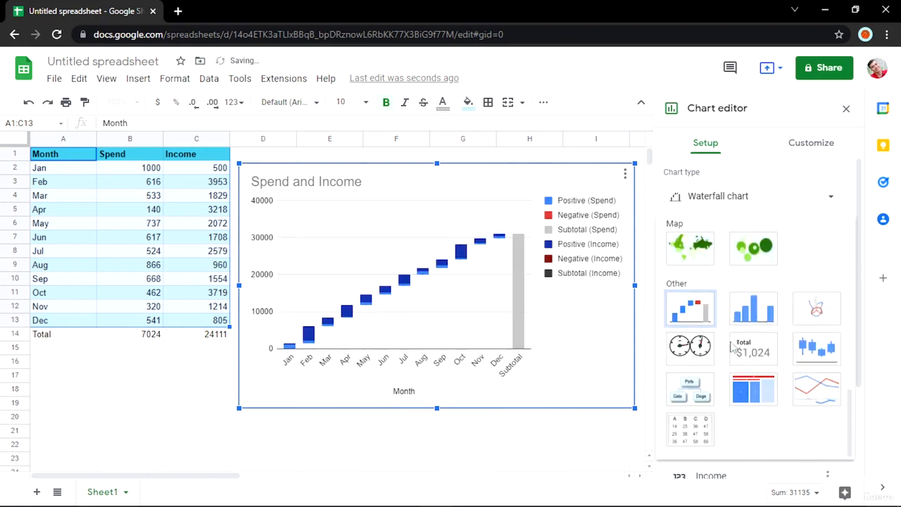
pyautogui.click(751, 313)
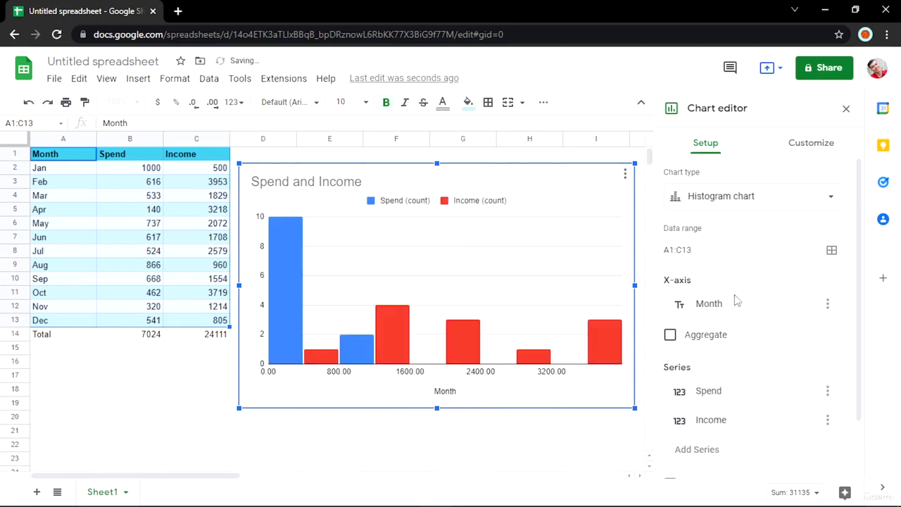
# - Try the scorecard chart type for the Spend and Income data, and switch it to a table chart
pyautogui.click(706, 206)
pyautogui.scroll(-5, 737, 365)
pyautogui.scroll(-5, 737, 364)
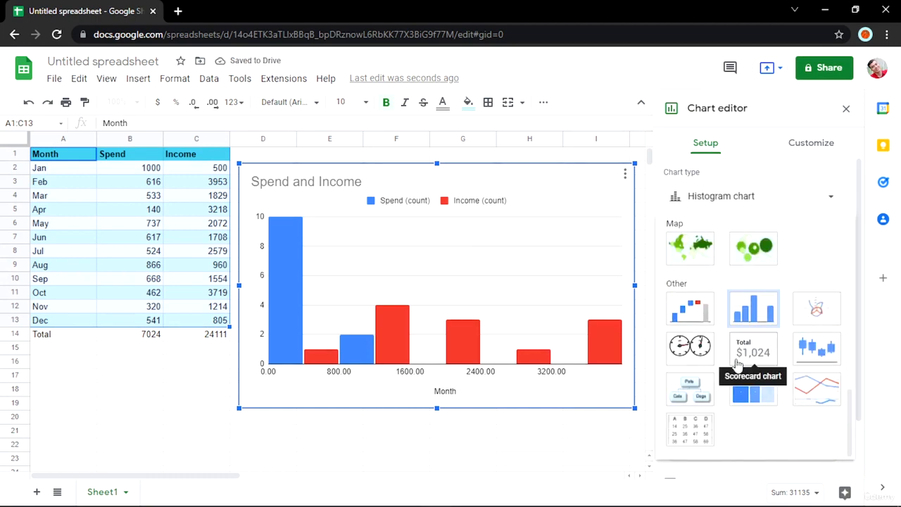
pyautogui.click(745, 364)
pyautogui.click(736, 205)
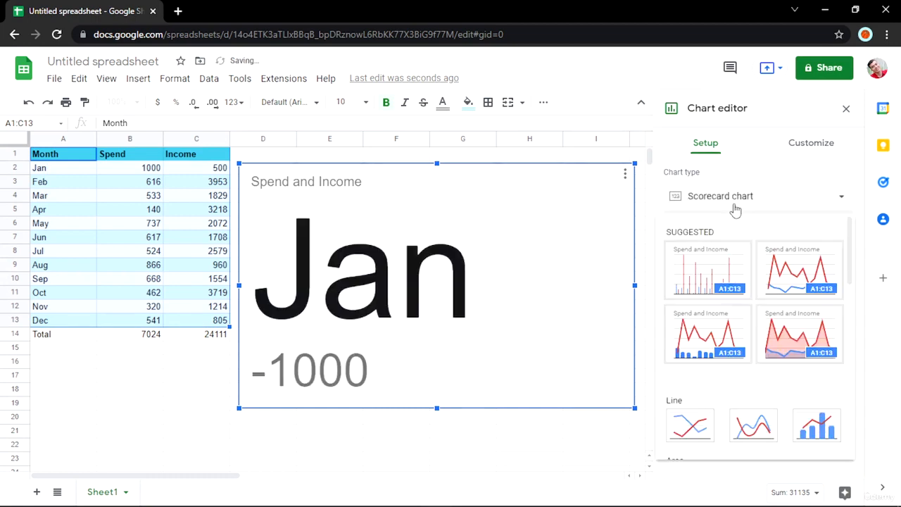
pyautogui.scroll(-5, 739, 355)
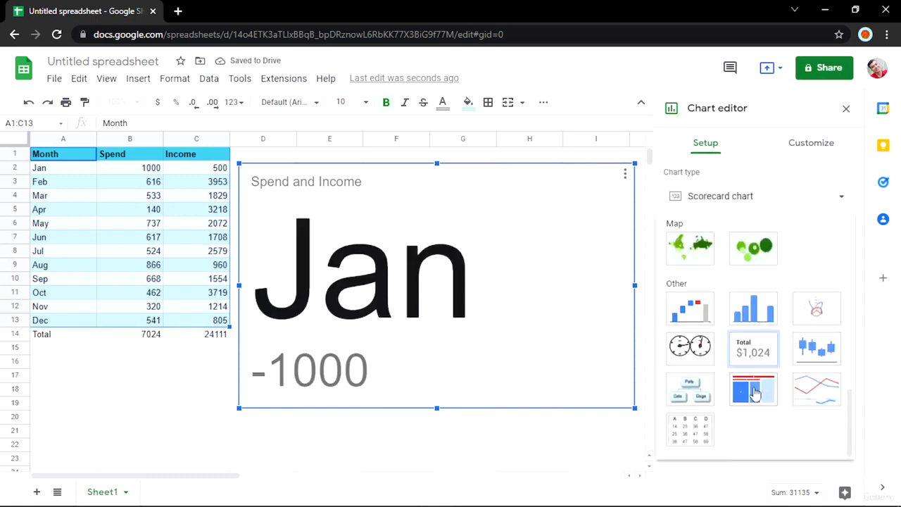
pyautogui.click(693, 432)
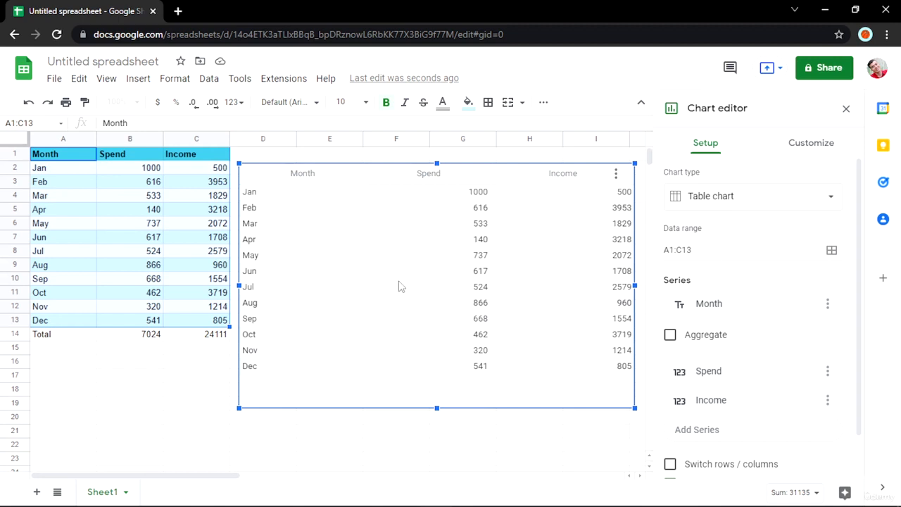
# - Toggle the use of column A as labels off and back on for the table chart
pyautogui.scroll(-1, 735, 347)
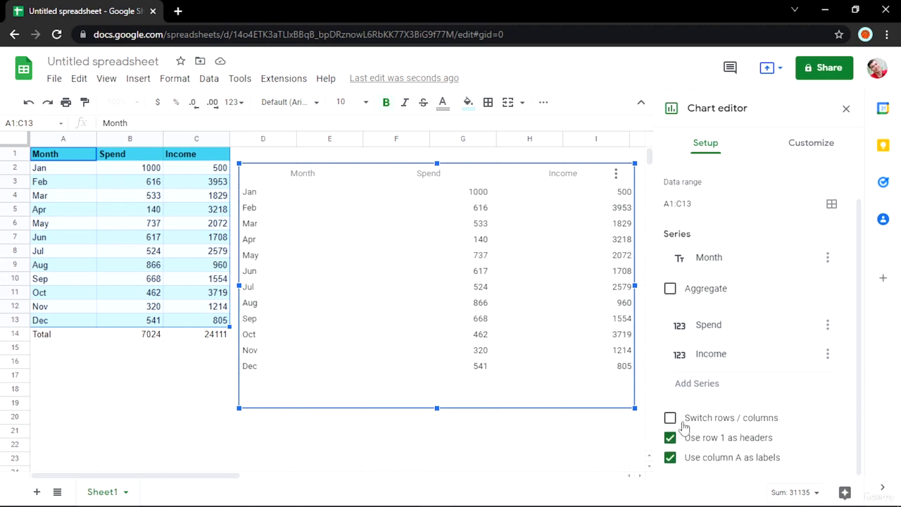
pyautogui.click(756, 465)
pyautogui.click(756, 464)
pyautogui.scroll(2, 713, 261)
# - Change the table chart to the suggested combo chart for A1:C13
pyautogui.click(710, 197)
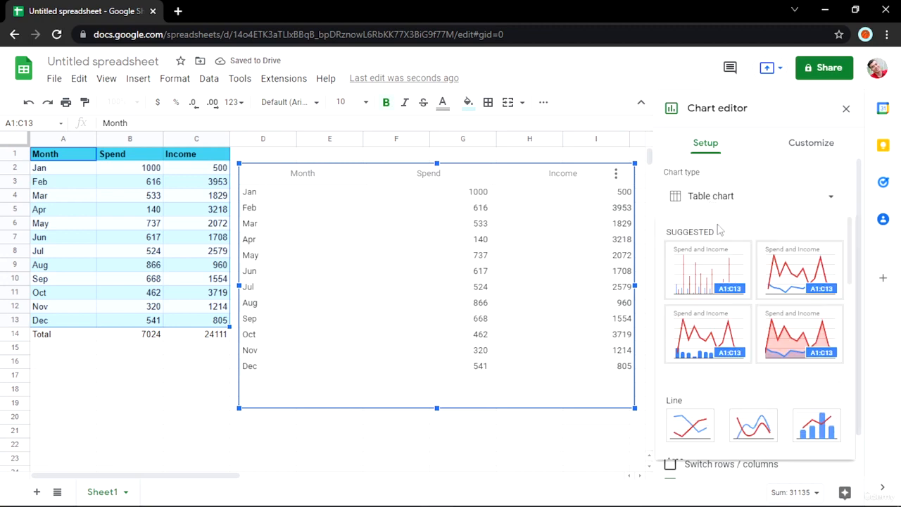
pyautogui.scroll(-4, 795, 373)
pyautogui.scroll(-10, 795, 373)
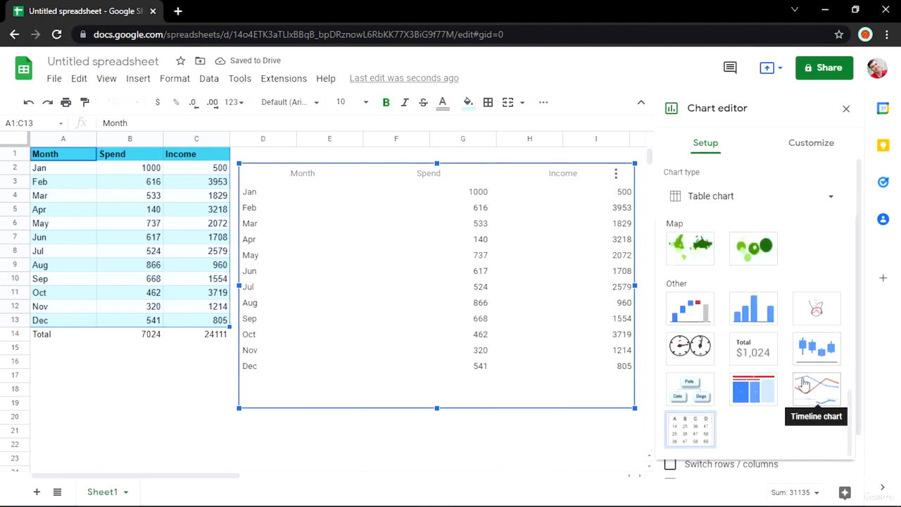
pyautogui.scroll(10, 811, 345)
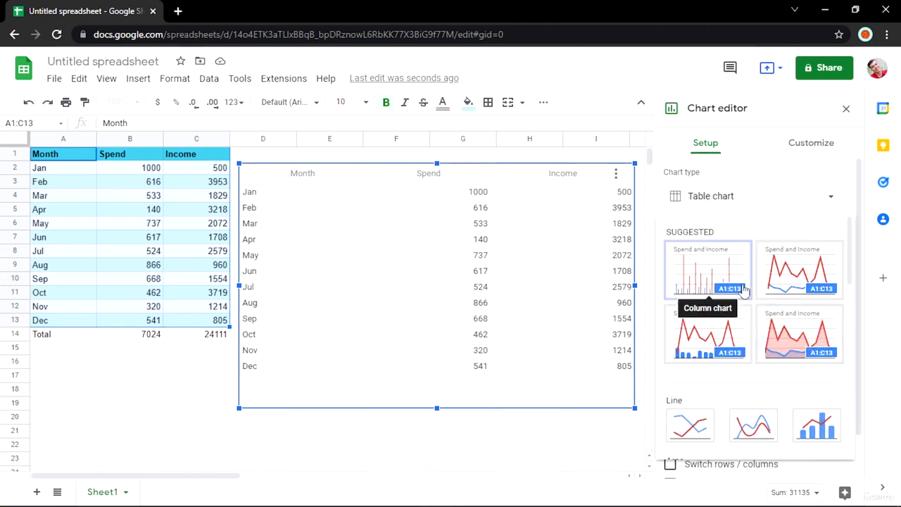
pyautogui.click(725, 352)
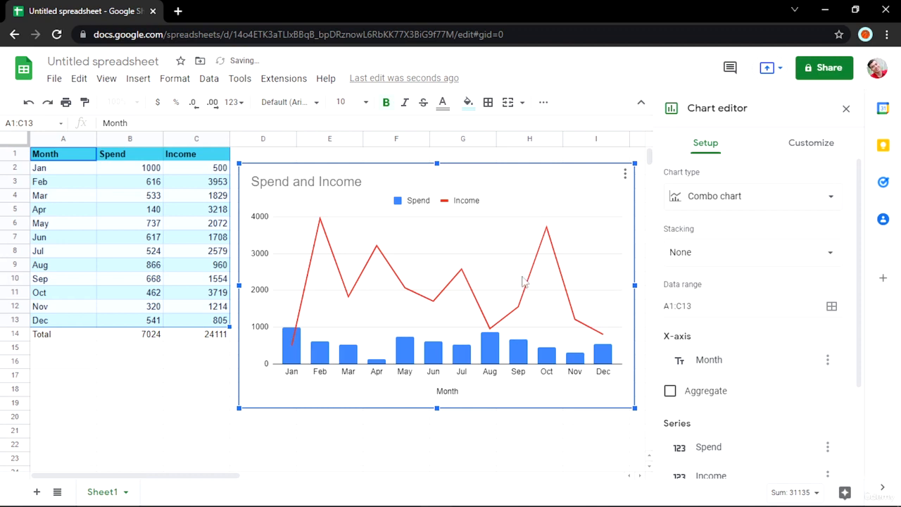
# - Try Spend and Income as the combo chart's X-axis, and set the X-axis back to Month
pyautogui.scroll(-3, 778, 345)
pyautogui.scroll(1, 781, 350)
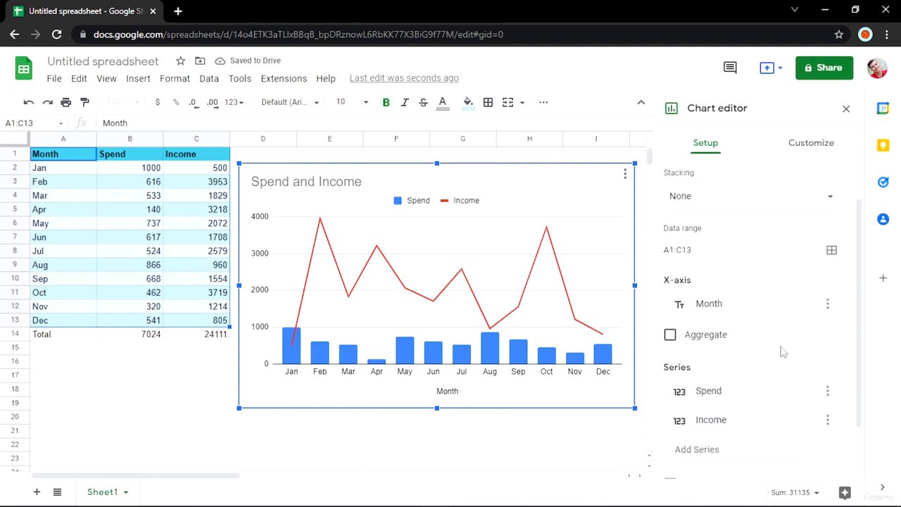
pyautogui.click(739, 310)
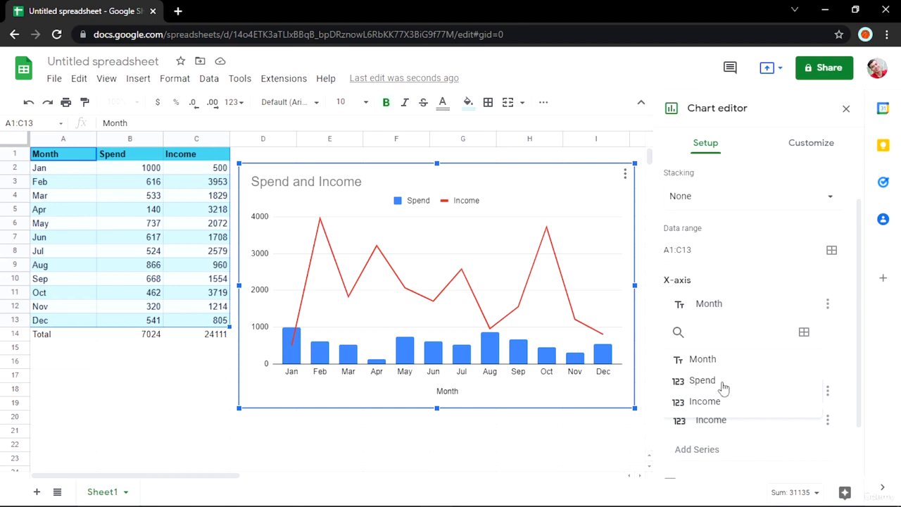
pyautogui.click(724, 388)
pyautogui.click(718, 308)
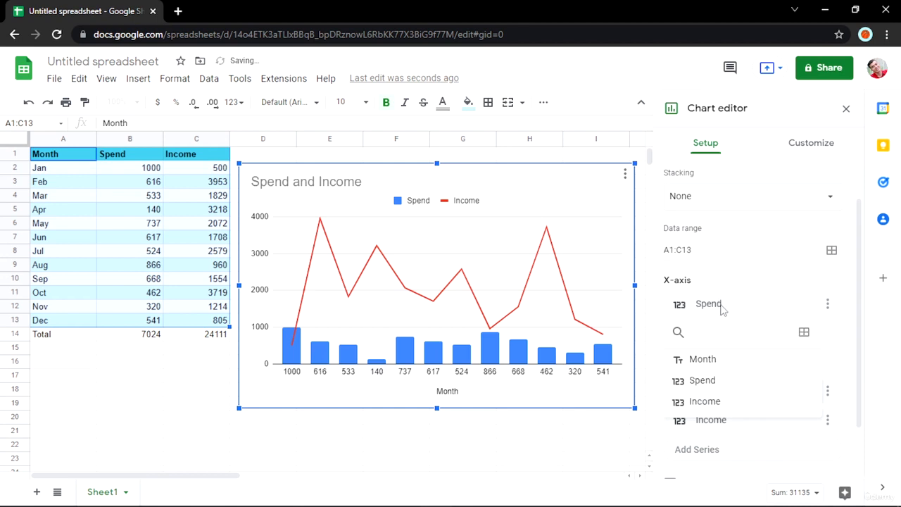
pyautogui.click(725, 407)
pyautogui.click(720, 314)
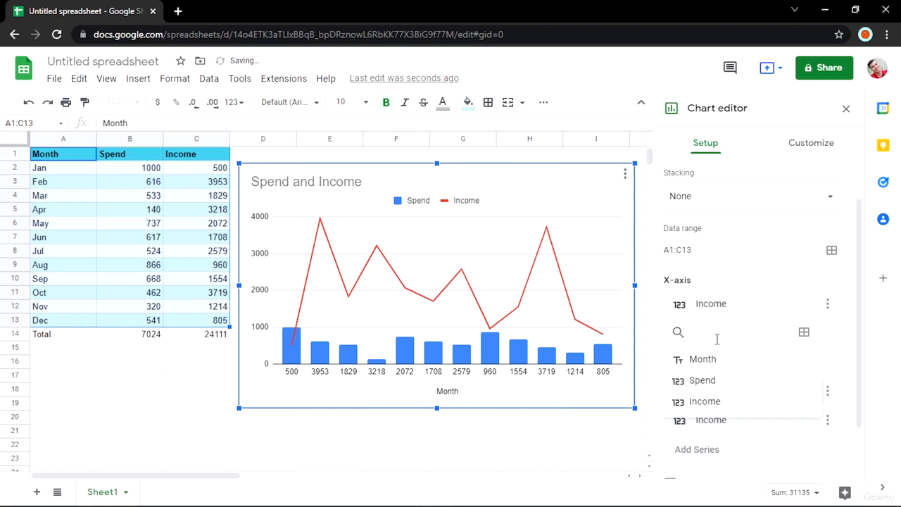
pyautogui.click(716, 358)
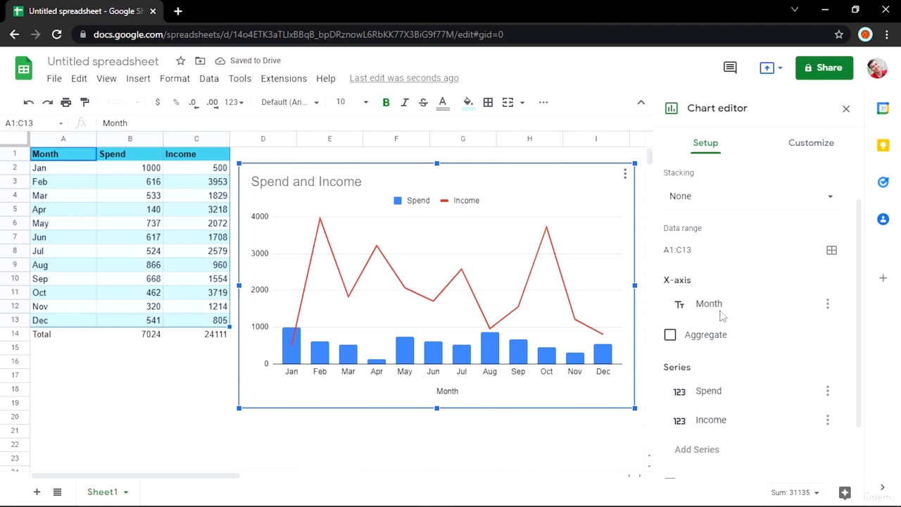
# - Try aggregating the chart's series by Average and by Count, and turn aggregation off again
pyautogui.click(711, 336)
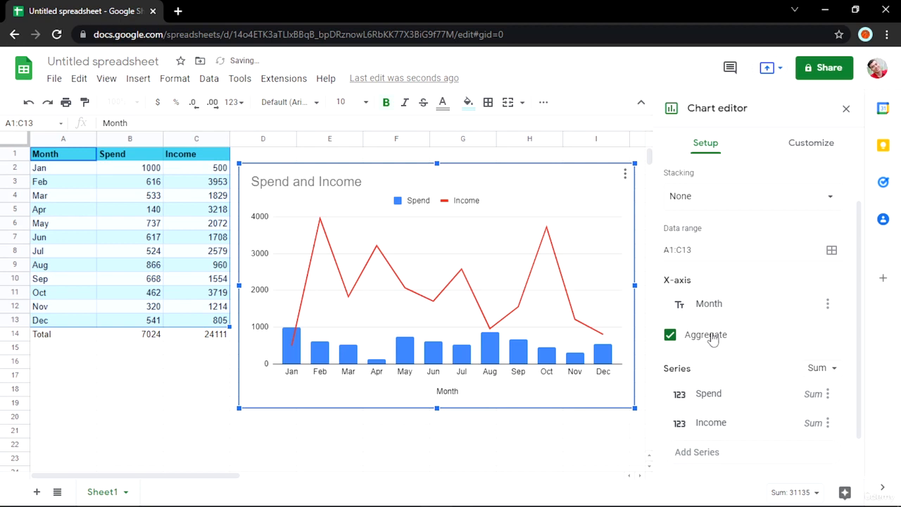
pyautogui.click(824, 370)
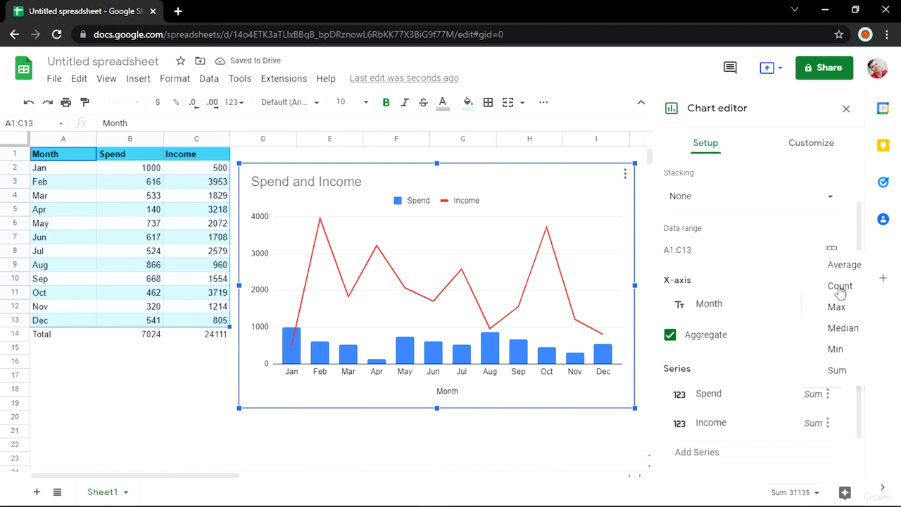
pyautogui.click(842, 268)
pyautogui.click(819, 368)
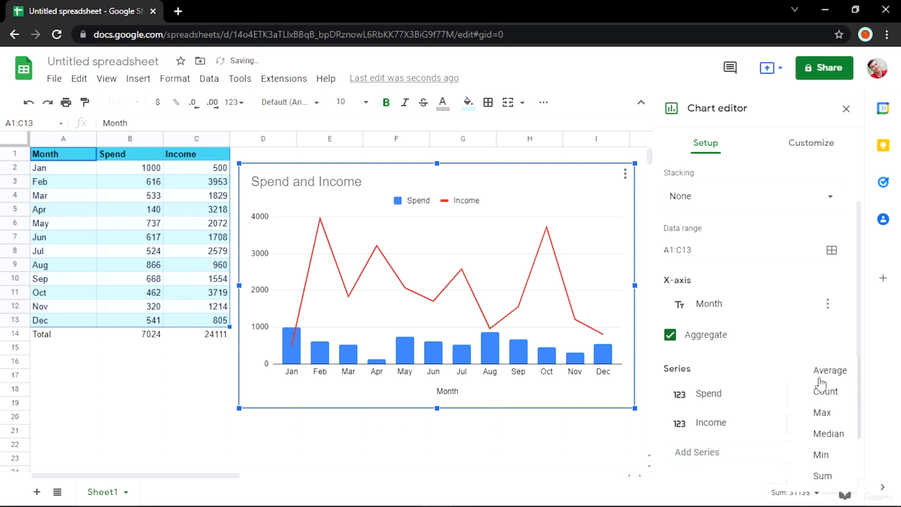
pyautogui.click(822, 391)
pyautogui.click(700, 342)
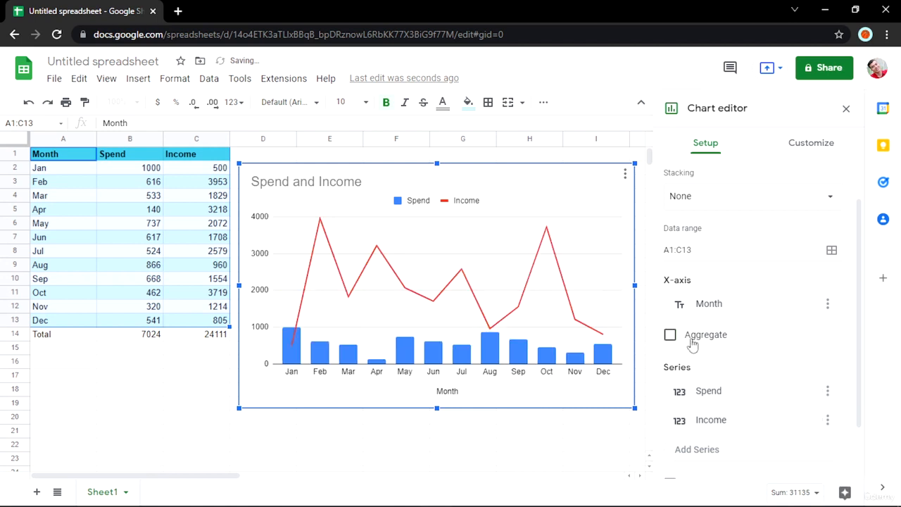
# - Review the chart style's font options without changing the font, and enable Smooth for the combo chart's line
pyautogui.scroll(-2, 728, 342)
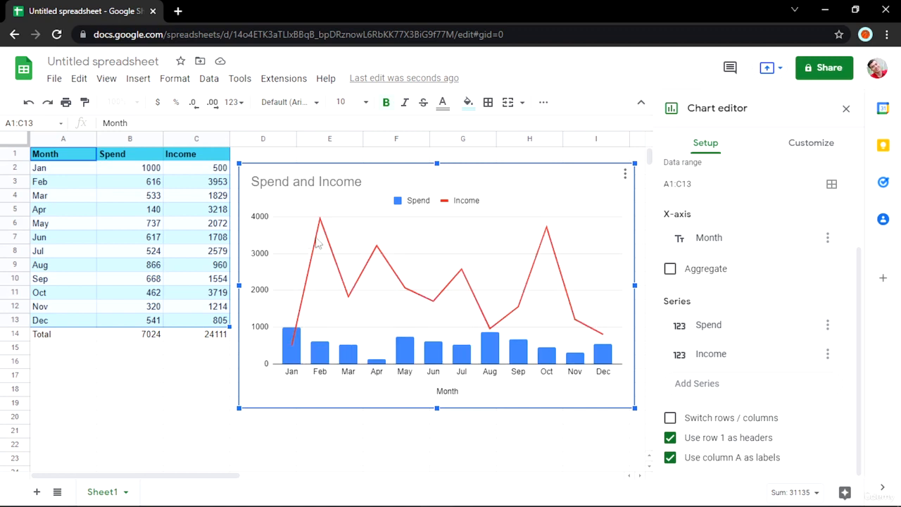
pyautogui.scroll(3, 748, 302)
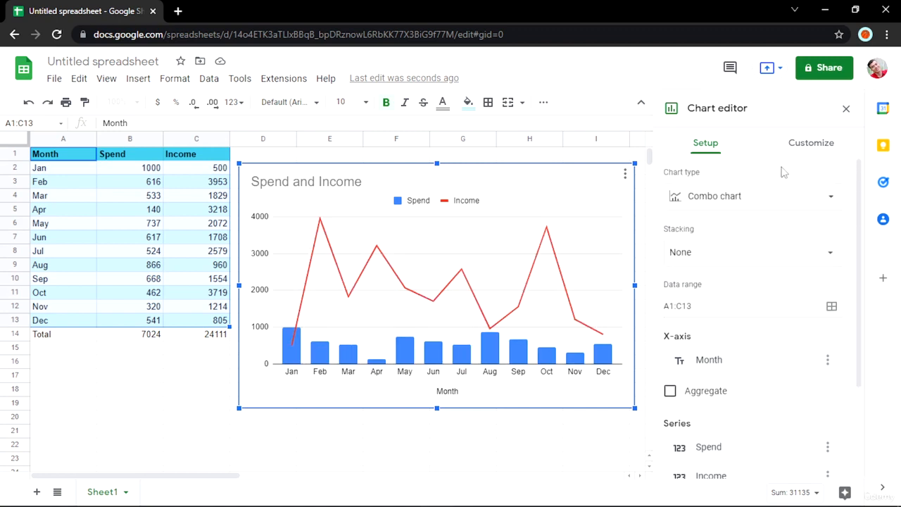
pyautogui.click(794, 144)
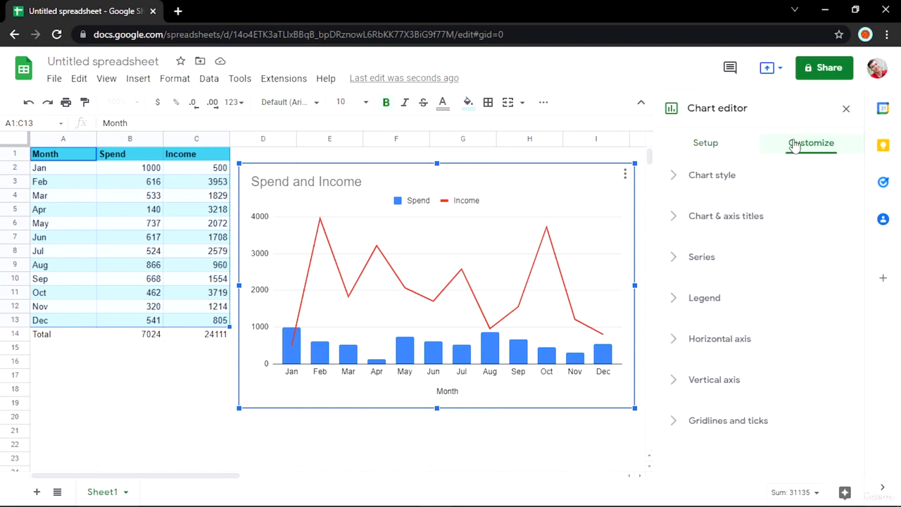
pyautogui.click(715, 184)
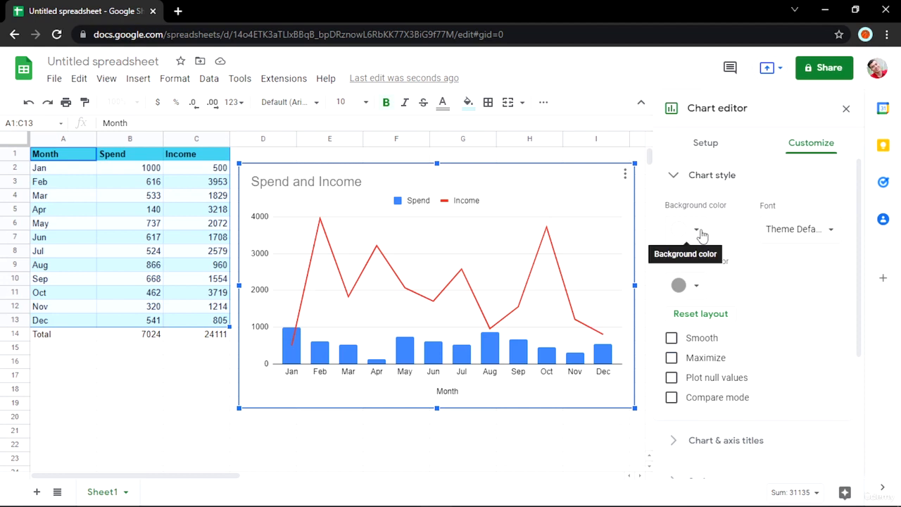
pyautogui.click(785, 234)
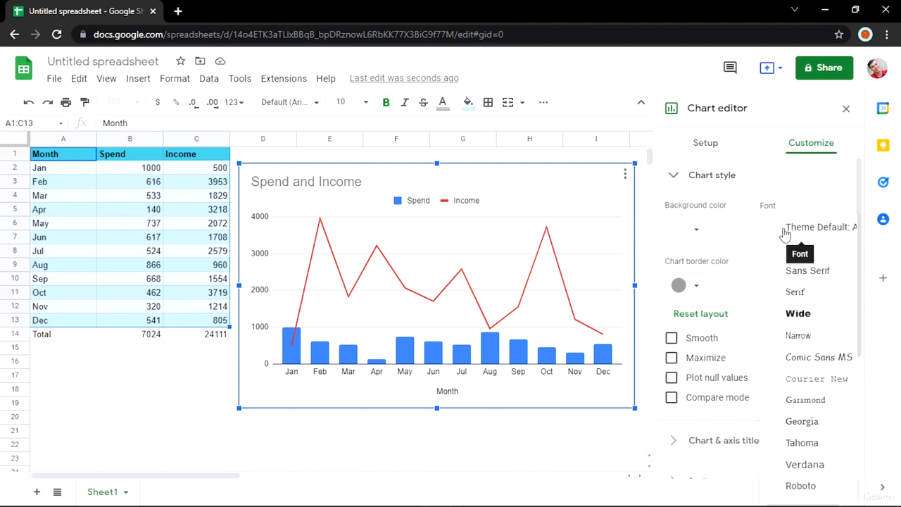
pyautogui.click(729, 262)
pyautogui.scroll(-2, 732, 286)
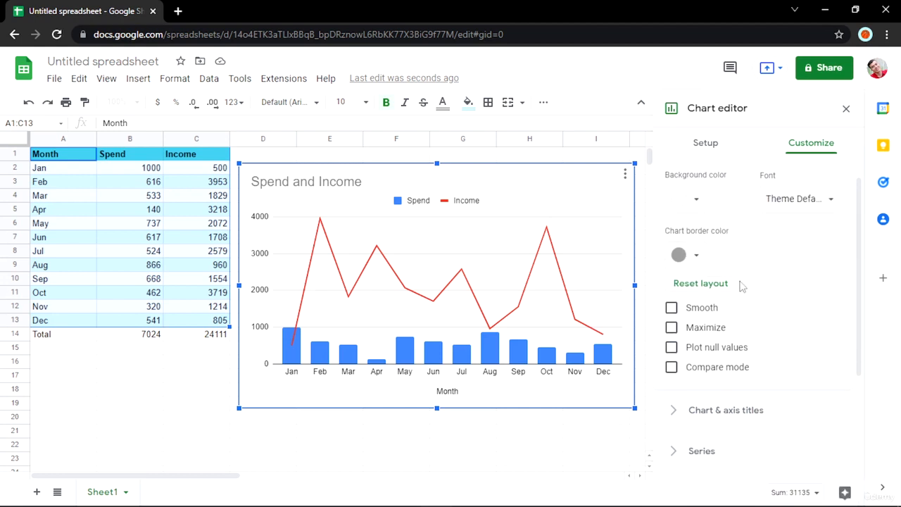
pyautogui.click(704, 275)
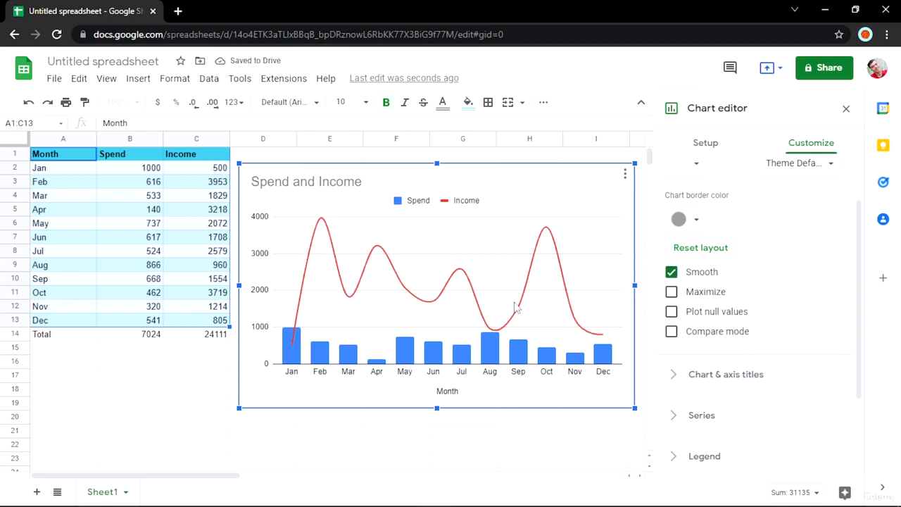
# - Try the chart style's Maximize, Plot null values and Compare mode options, turn them off again, and disable Smooth
pyautogui.click(679, 293)
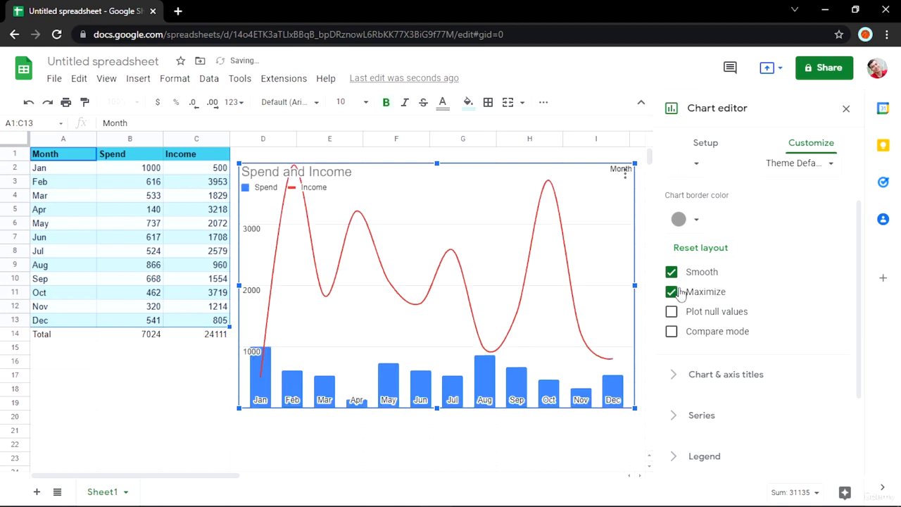
pyautogui.click(679, 293)
pyautogui.click(687, 316)
pyautogui.click(687, 337)
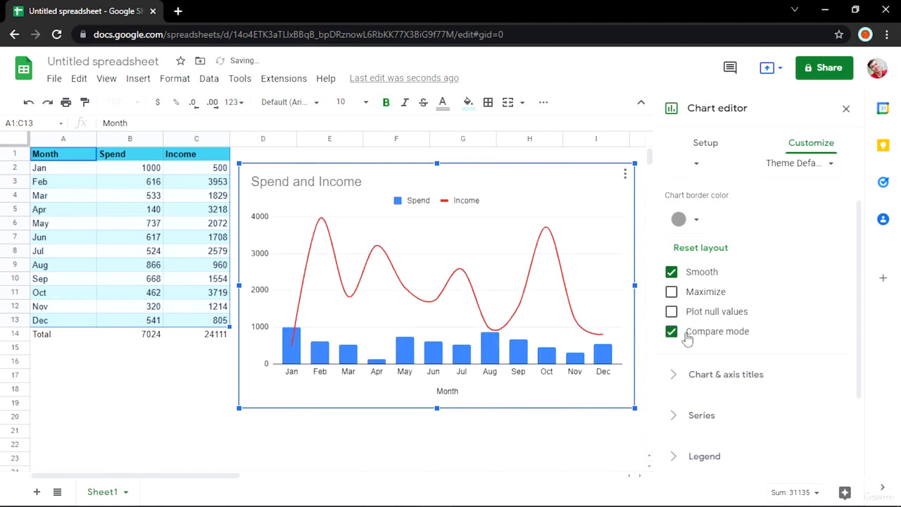
pyautogui.click(695, 273)
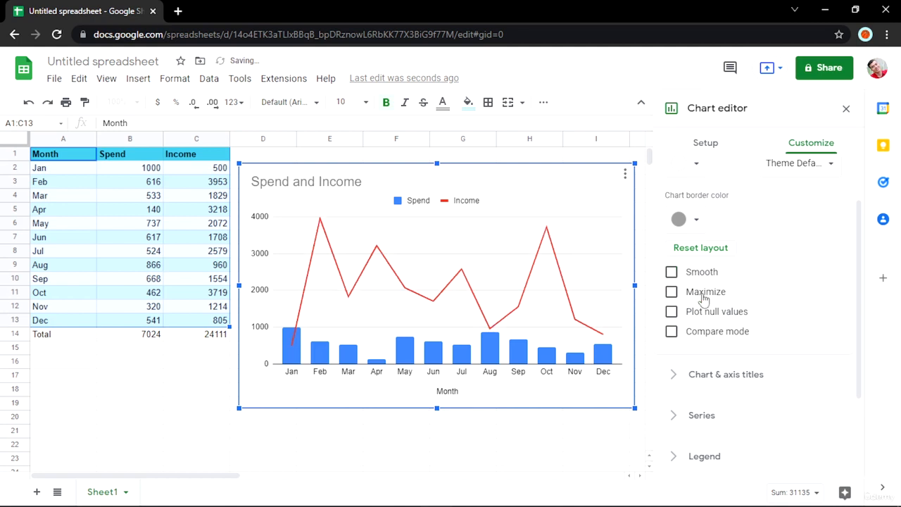
pyautogui.click(698, 222)
pyautogui.click(699, 221)
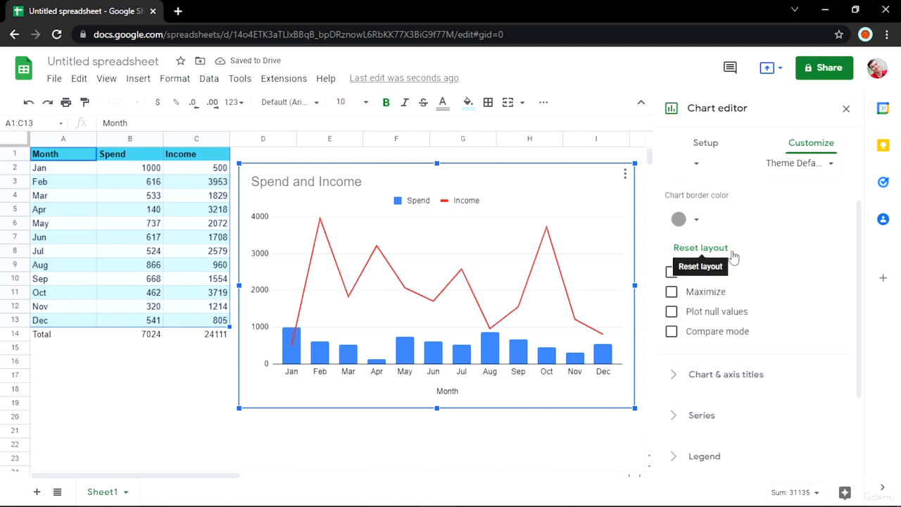
# - Review the chart title's text, font, size and format options without changing the title
pyautogui.scroll(-3, 770, 279)
pyautogui.click(708, 262)
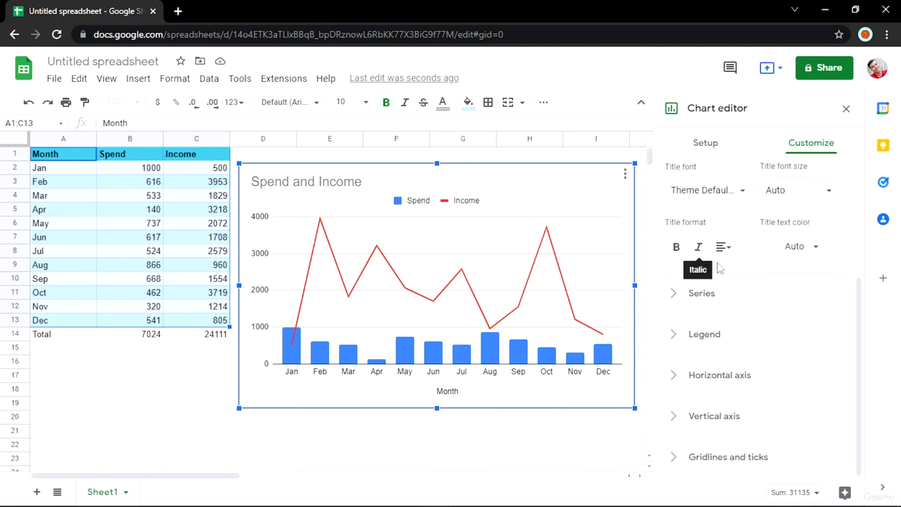
pyautogui.scroll(3, 704, 264)
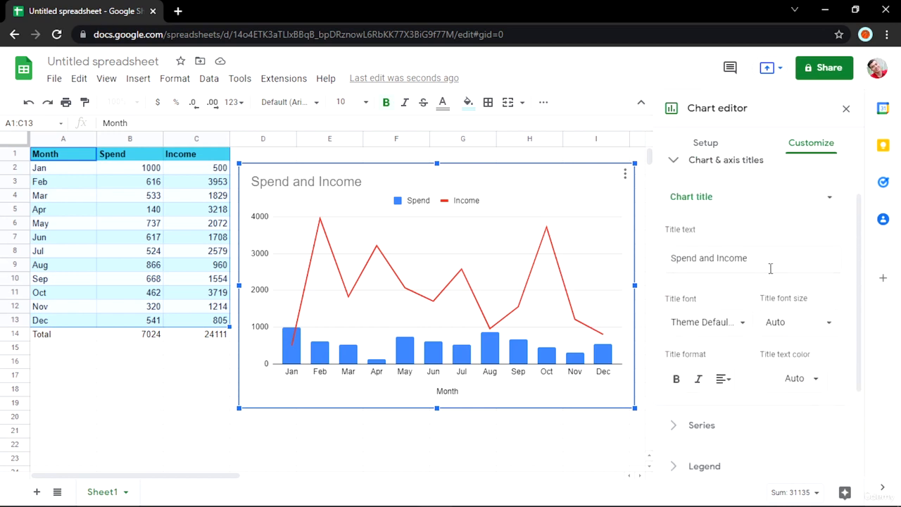
pyautogui.moveTo(767, 262); pyautogui.dragTo(655, 261)
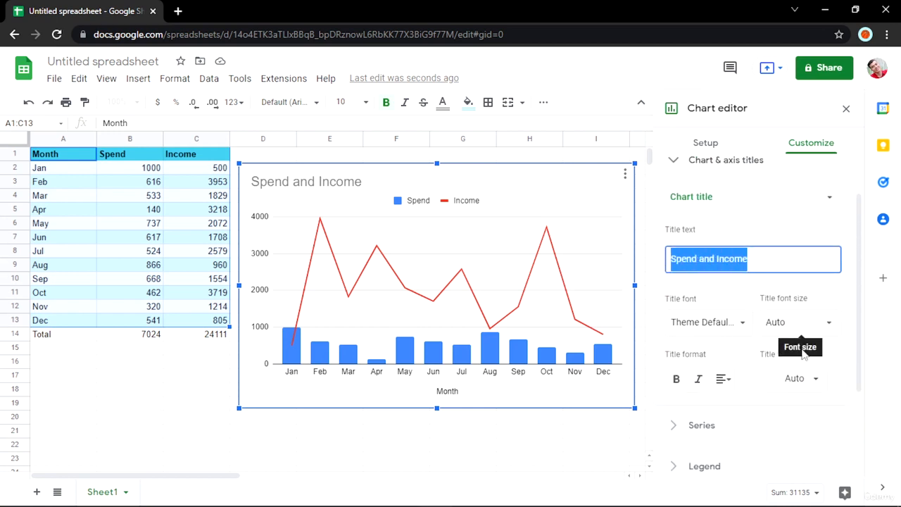
pyautogui.scroll(-1, 814, 379)
pyautogui.scroll(-1, 815, 378)
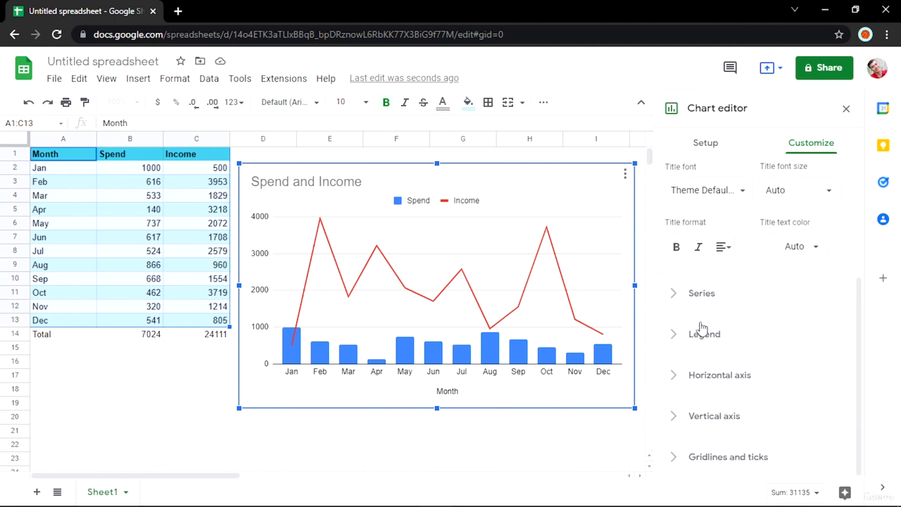
# - Try Area, Columns and Stepped area as the type for all series, and set the type to Line
pyautogui.click(697, 301)
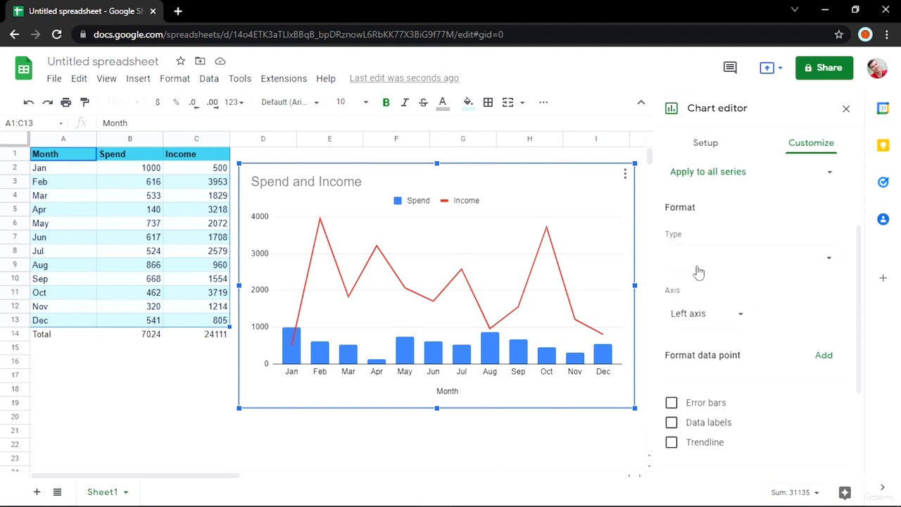
pyautogui.click(697, 261)
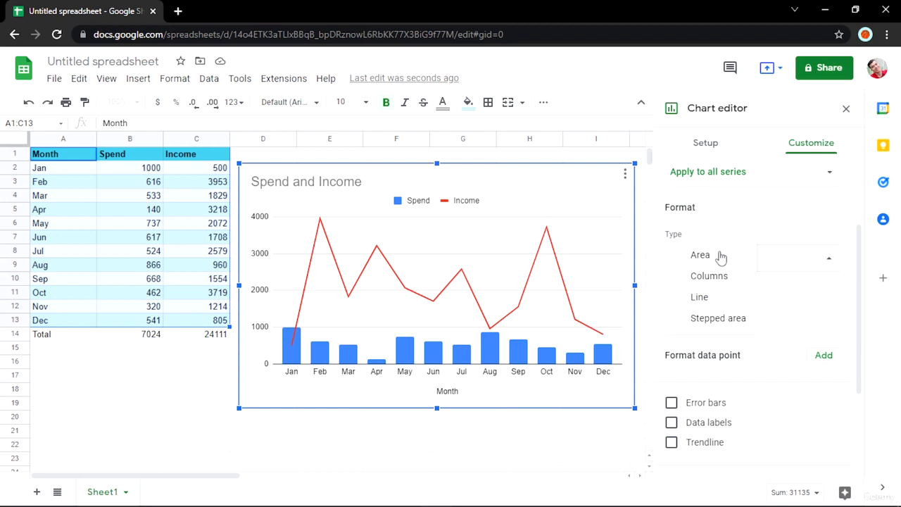
pyautogui.click(749, 258)
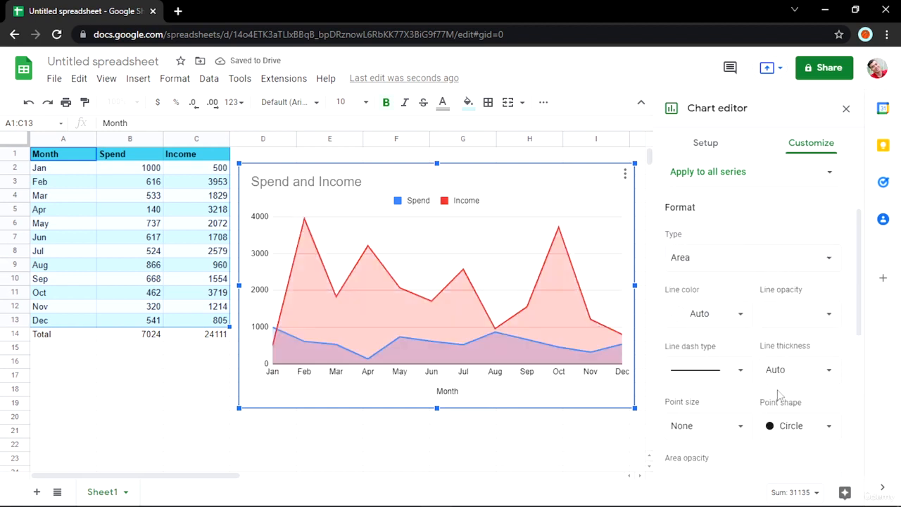
pyautogui.click(714, 258)
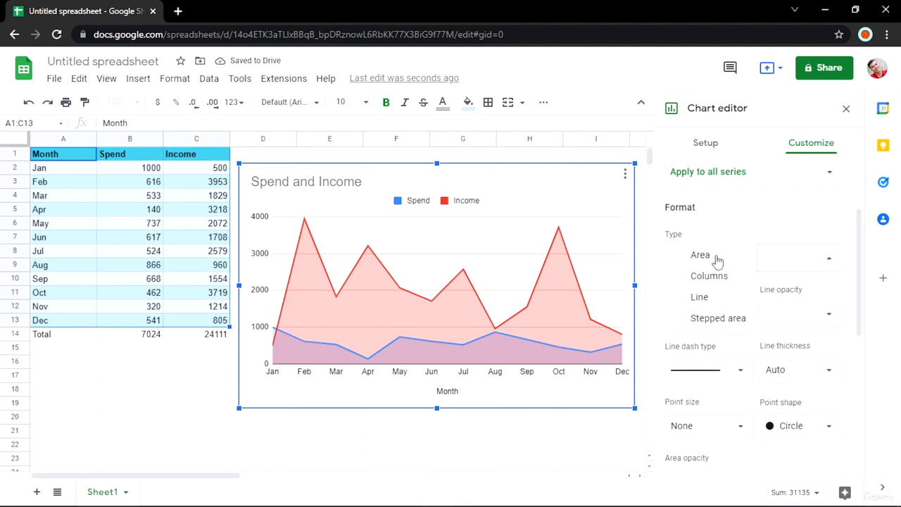
pyautogui.click(712, 301)
pyautogui.click(721, 271)
pyautogui.click(718, 238)
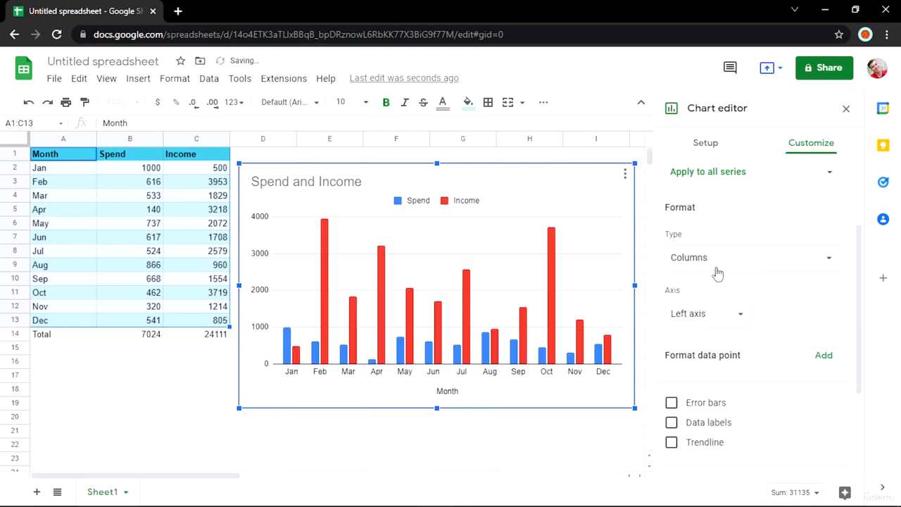
pyautogui.click(719, 265)
pyautogui.click(715, 298)
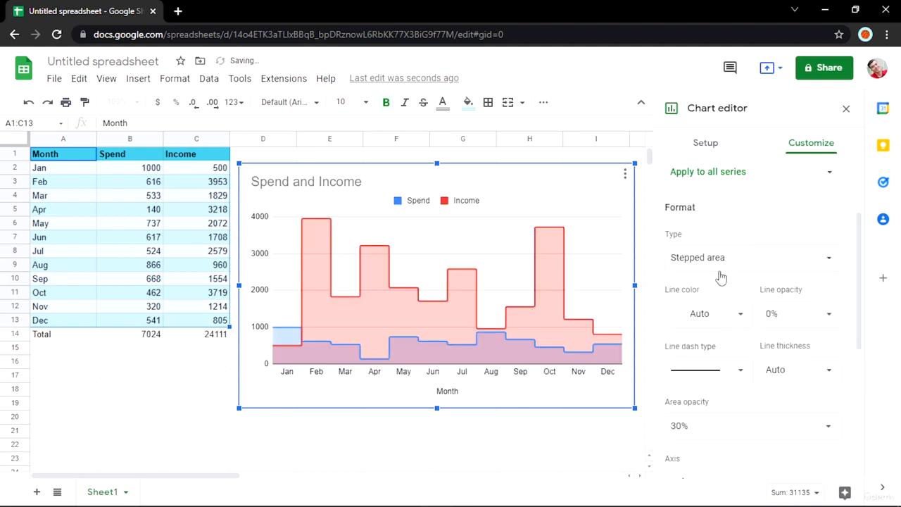
pyautogui.click(720, 275)
pyautogui.click(718, 237)
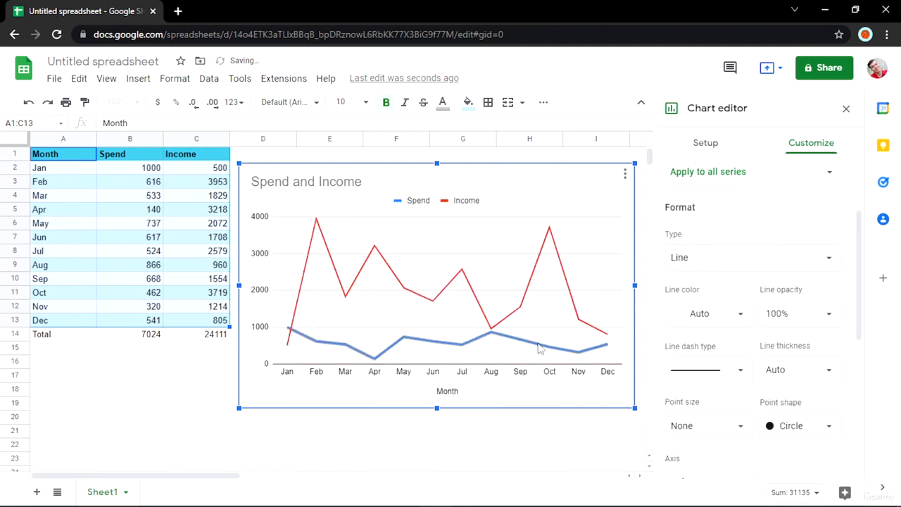
# - Try the right axis for all series, and return the series to the left axis
pyautogui.scroll(-3, 700, 336)
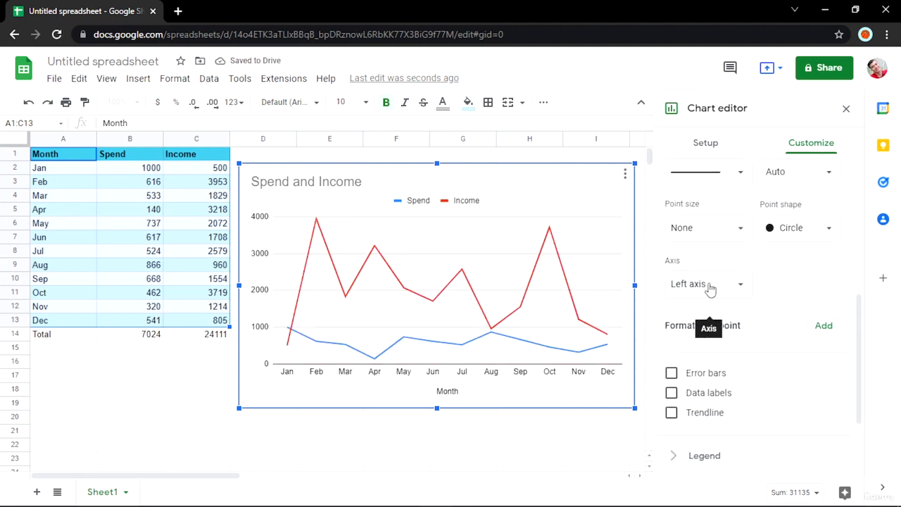
pyautogui.click(710, 285)
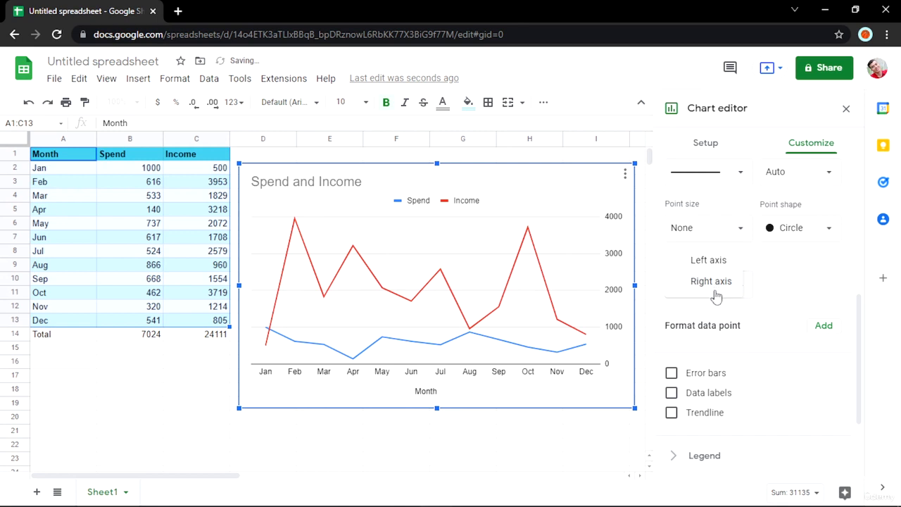
pyautogui.click(712, 265)
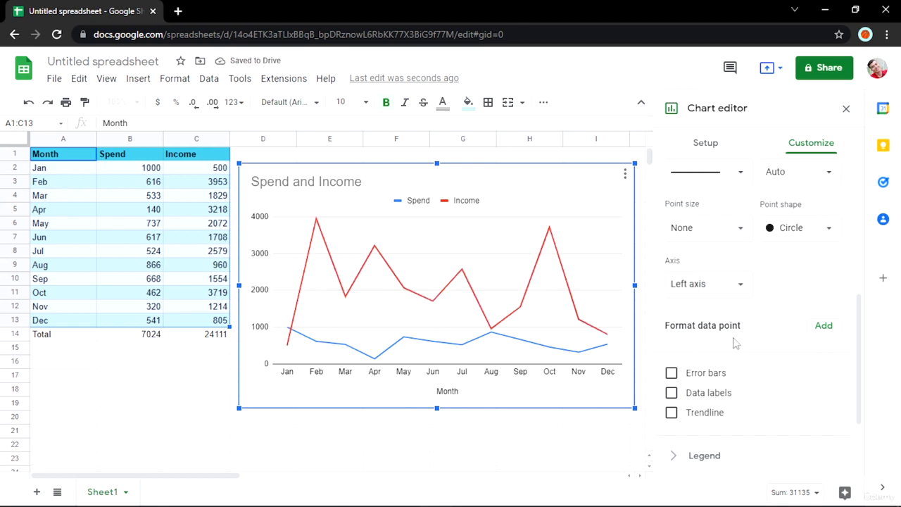
# - Try error bars, data labels and a linear trendline on all series, turning each one off again
pyautogui.scroll(-1, 732, 345)
pyautogui.click(708, 315)
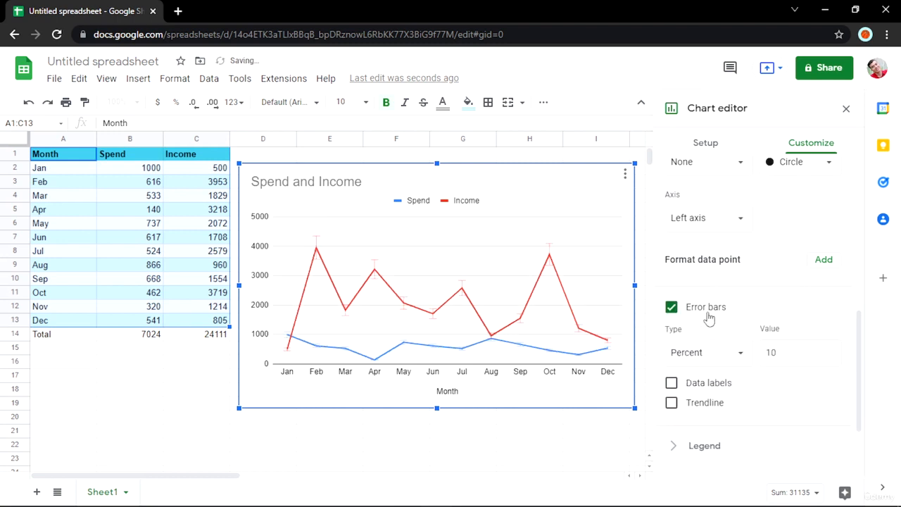
pyautogui.click(709, 317)
pyautogui.click(709, 335)
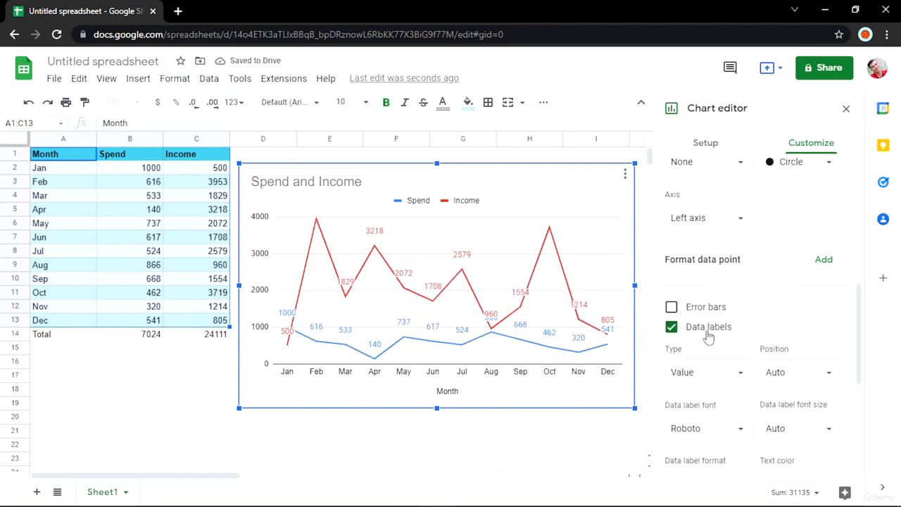
pyautogui.click(708, 335)
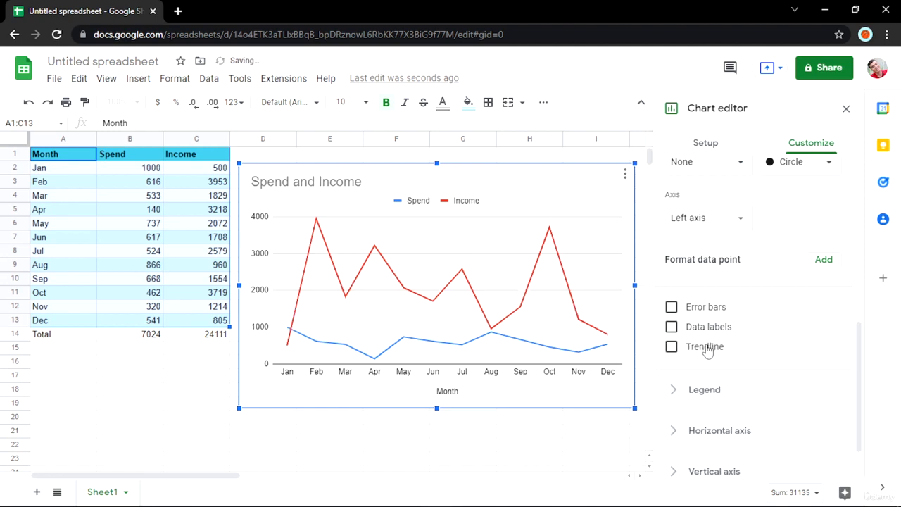
pyautogui.click(707, 351)
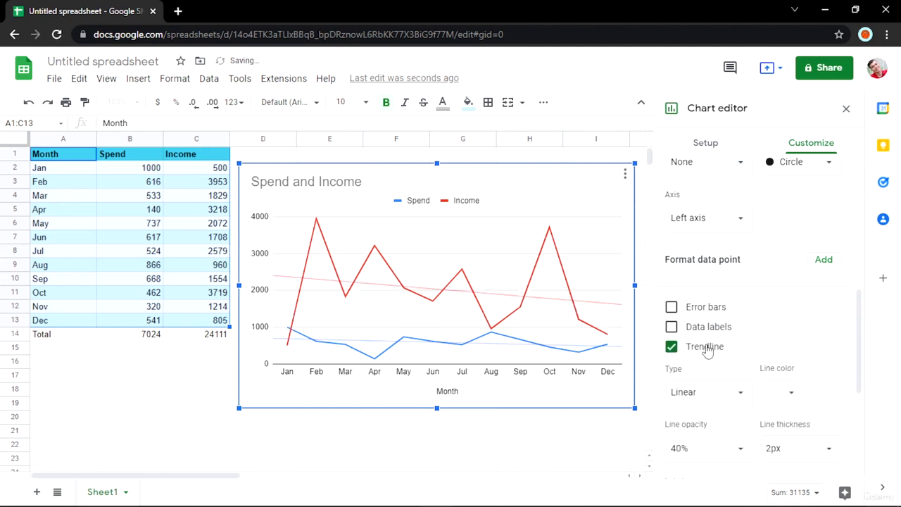
pyautogui.click(707, 348)
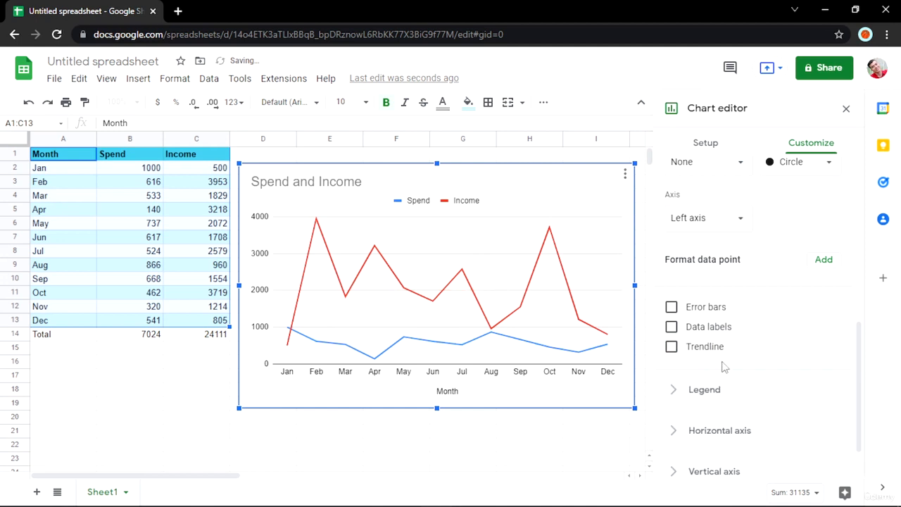
# - Try Exponential and Logarithmic trendlines on all series, and turn the trendline off again
pyautogui.click(702, 346)
pyautogui.scroll(-2, 748, 380)
pyautogui.click(704, 260)
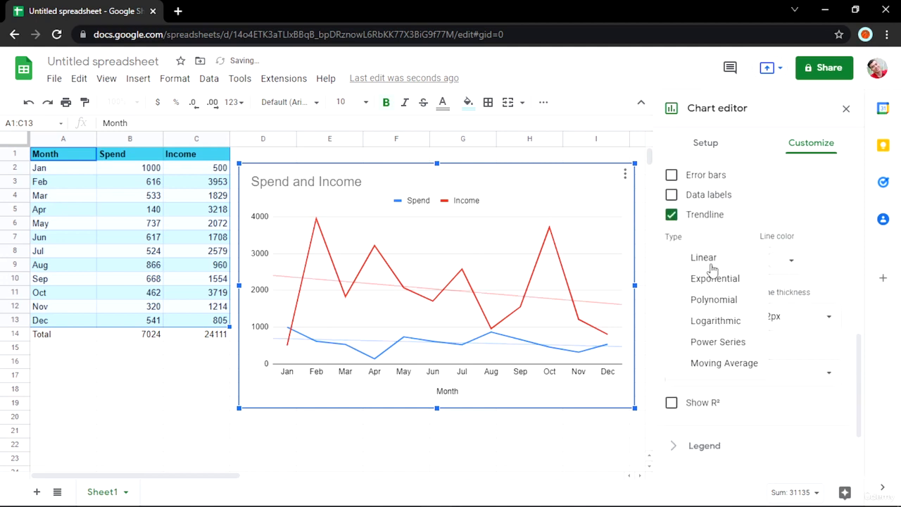
pyautogui.click(711, 278)
pyautogui.click(707, 262)
pyautogui.click(709, 298)
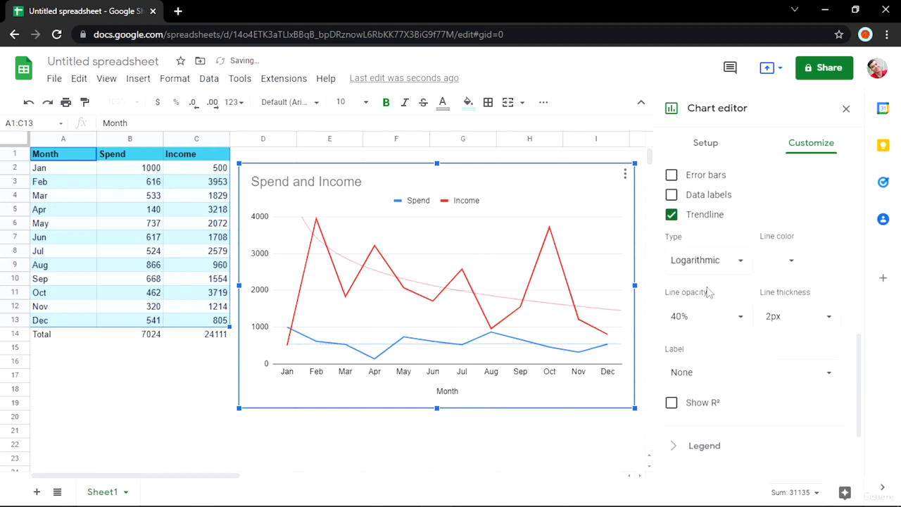
pyautogui.click(688, 218)
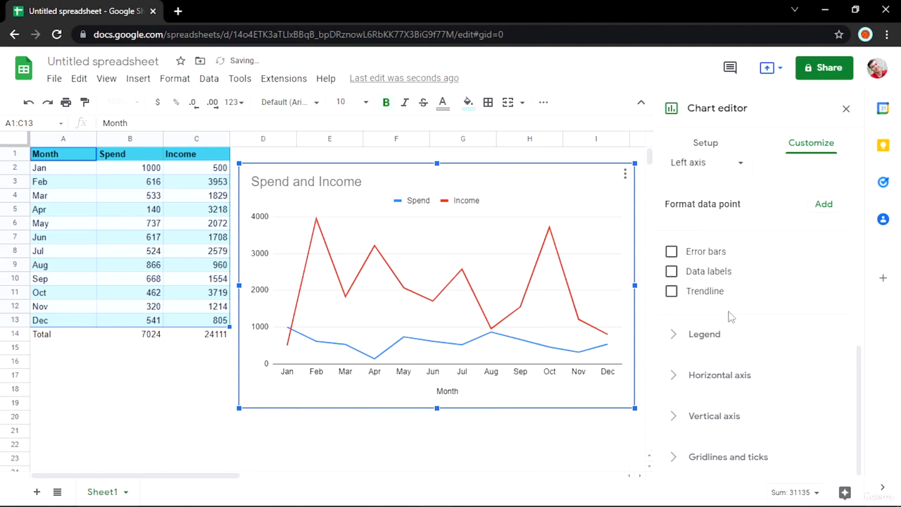
# - Review the horizontal axis, vertical axis, and gridlines and ticks settings, and close the chart editor
pyautogui.click(744, 375)
pyautogui.scroll(-1, 712, 331)
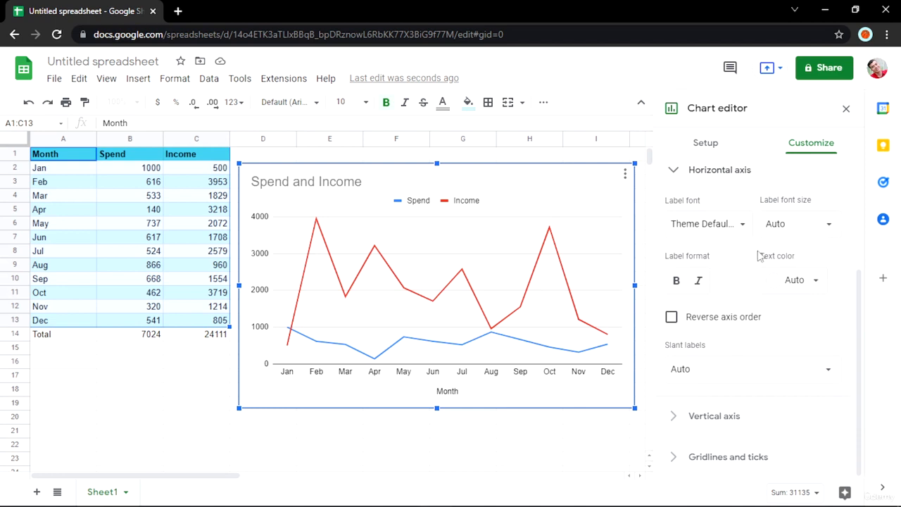
pyautogui.click(762, 416)
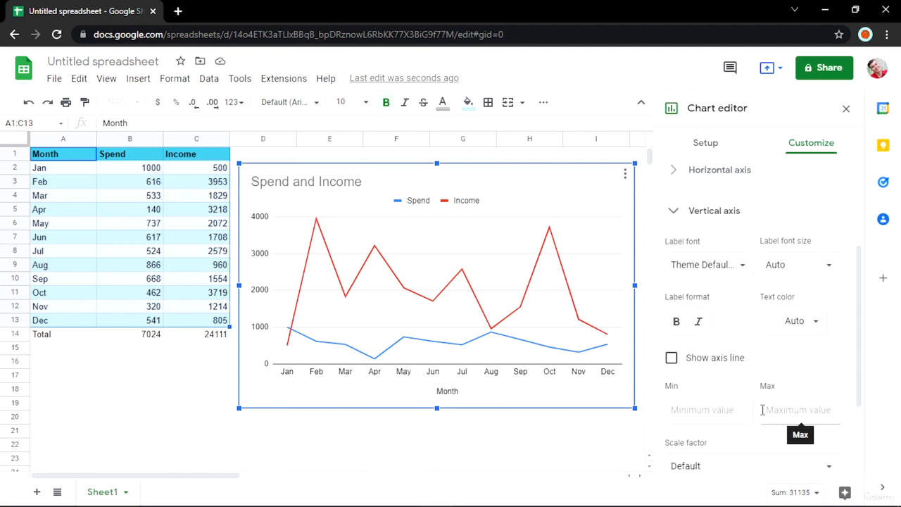
pyautogui.scroll(-4, 762, 410)
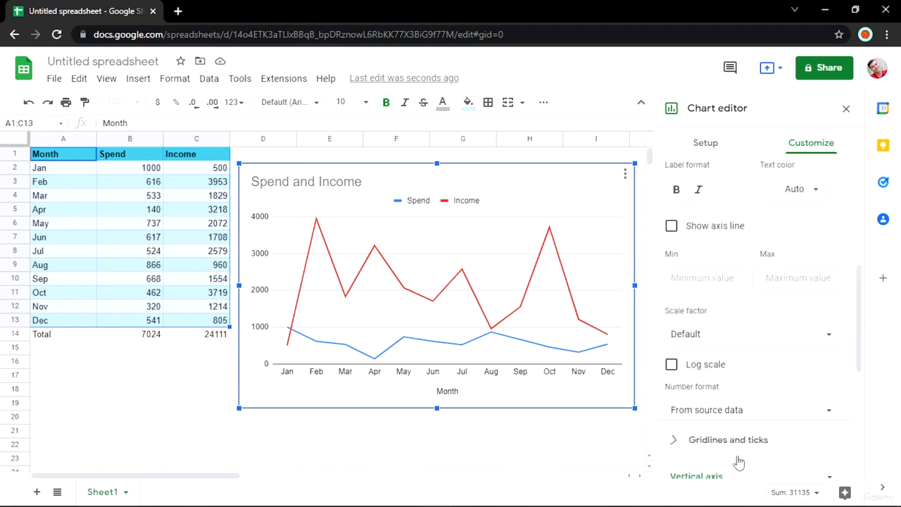
pyautogui.click(735, 439)
pyautogui.scroll(1, 776, 324)
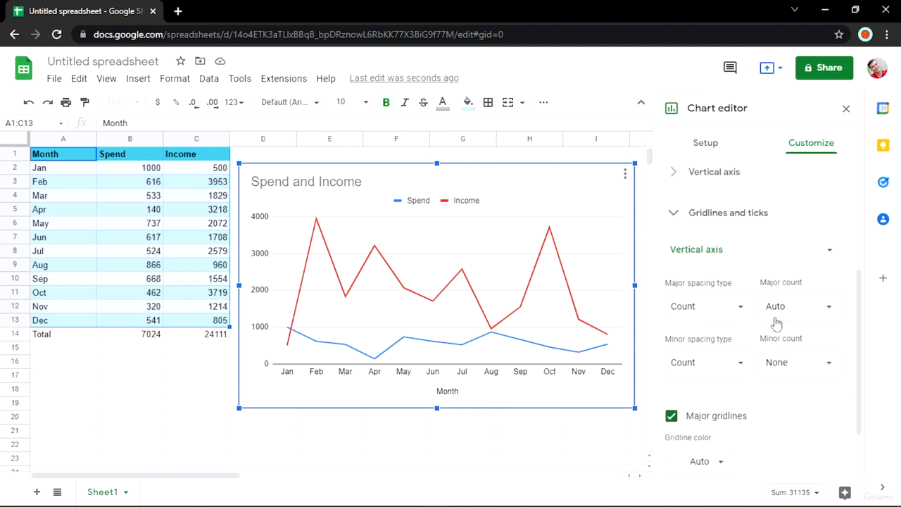
pyautogui.scroll(-2, 775, 369)
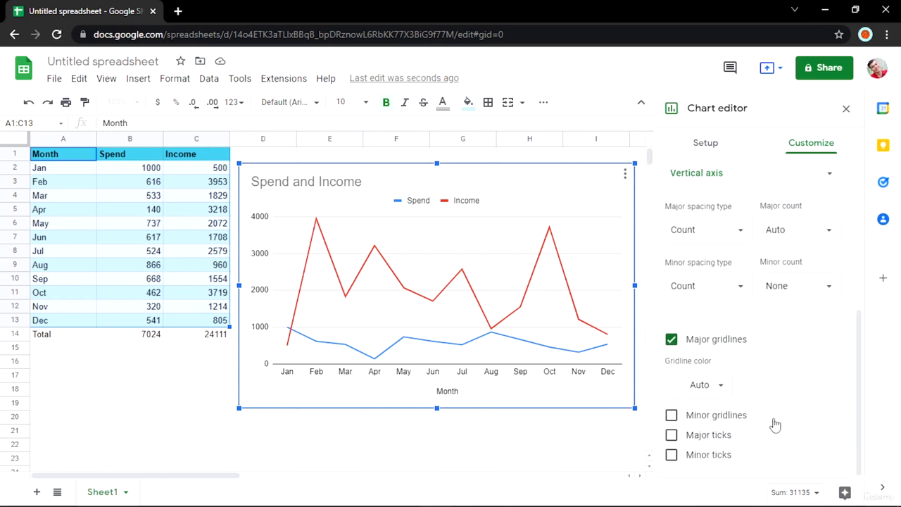
pyautogui.scroll(8, 735, 342)
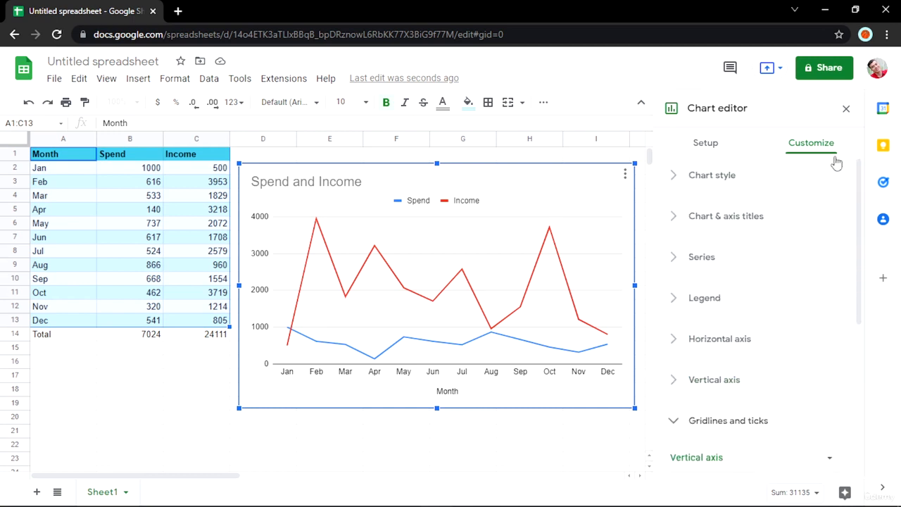
pyautogui.click(846, 109)
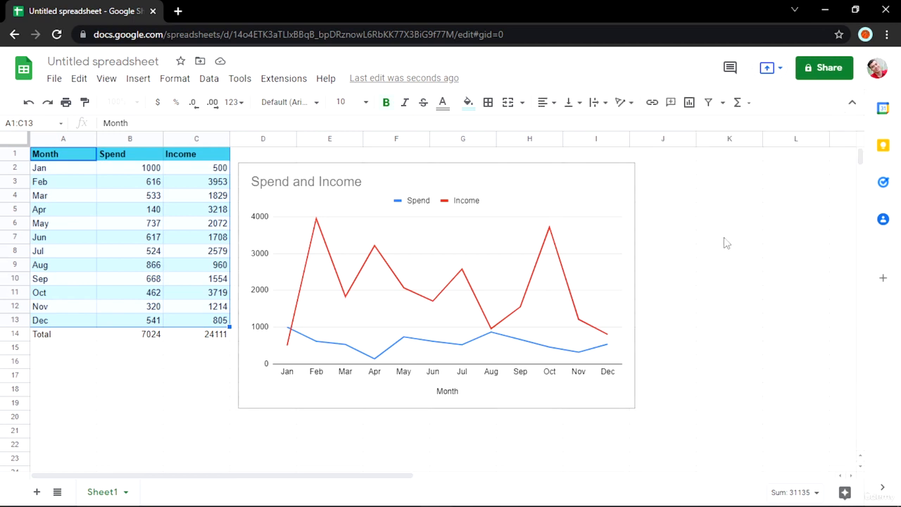
pyautogui.click(140, 79)
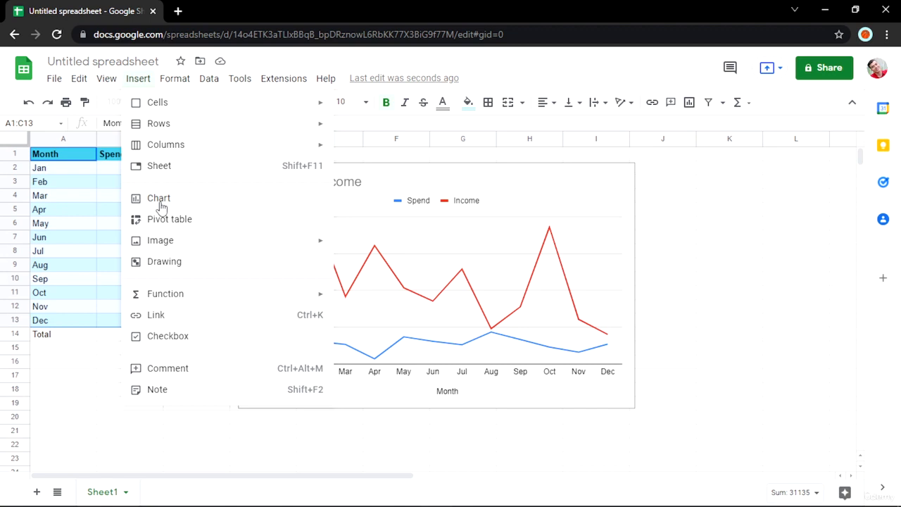
pyautogui.moveTo(732, 505)
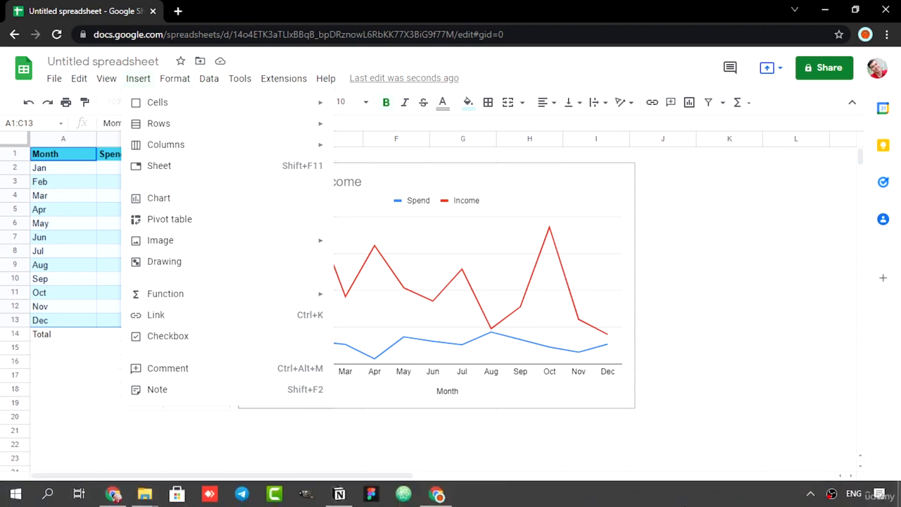